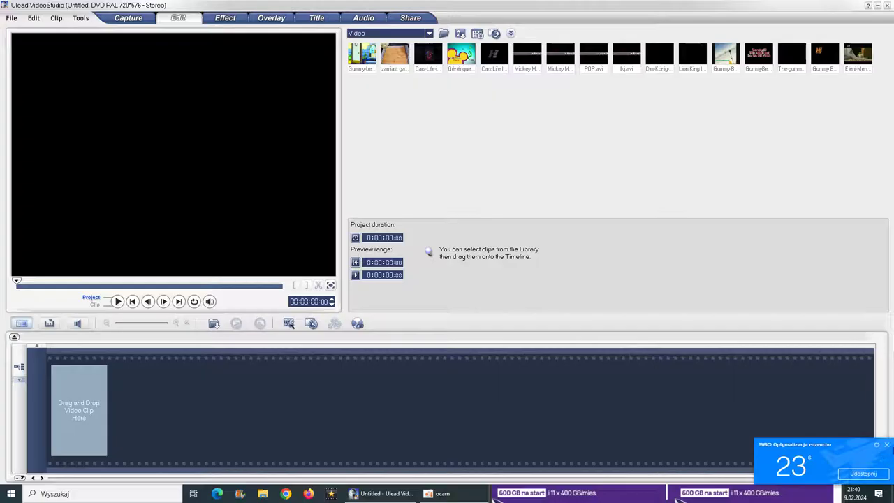
Step: Dismiss the 360 startup optimization notification
{"action": "left_click", "coordinate": [887, 445]}
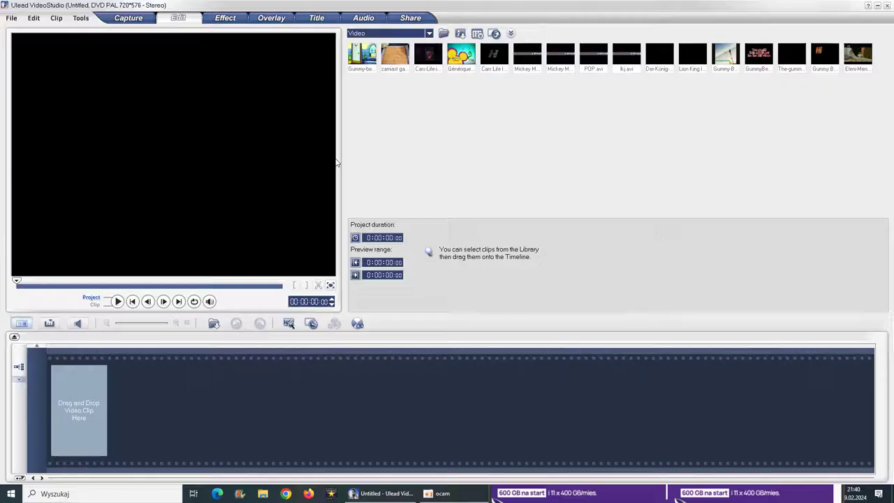
{"action": "left_click", "coordinate": [429, 34]}
{"action": "left_click", "coordinate": [478, 111]}
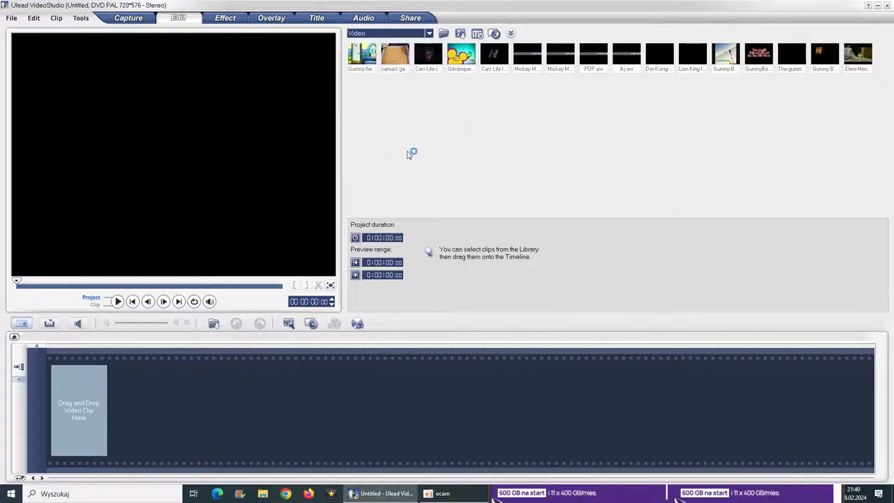
{"action": "left_click", "coordinate": [431, 37]}
{"action": "left_click", "coordinate": [494, 109]}
{"action": "left_click", "coordinate": [429, 33]}
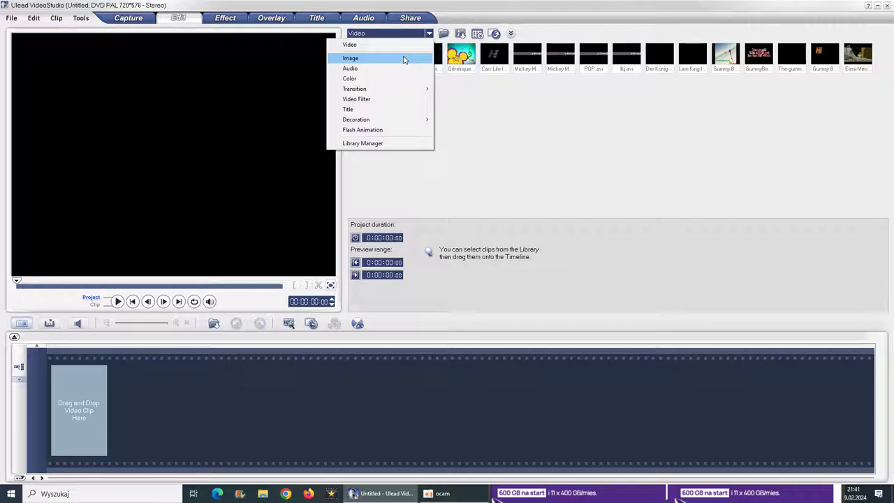
{"action": "left_click", "coordinate": [417, 43]}
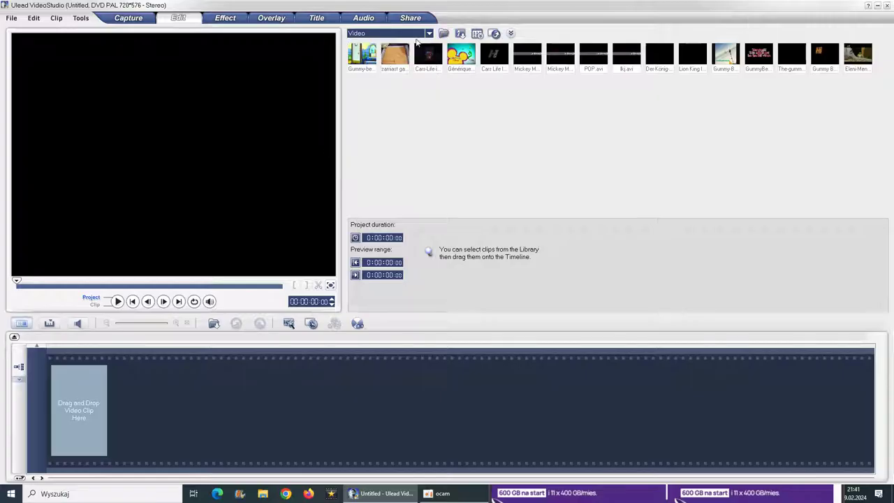
Step: Try to import the Q&A 3 video from the downloads folder (Pobrane) into the video library
{"action": "left_click", "coordinate": [444, 33]}
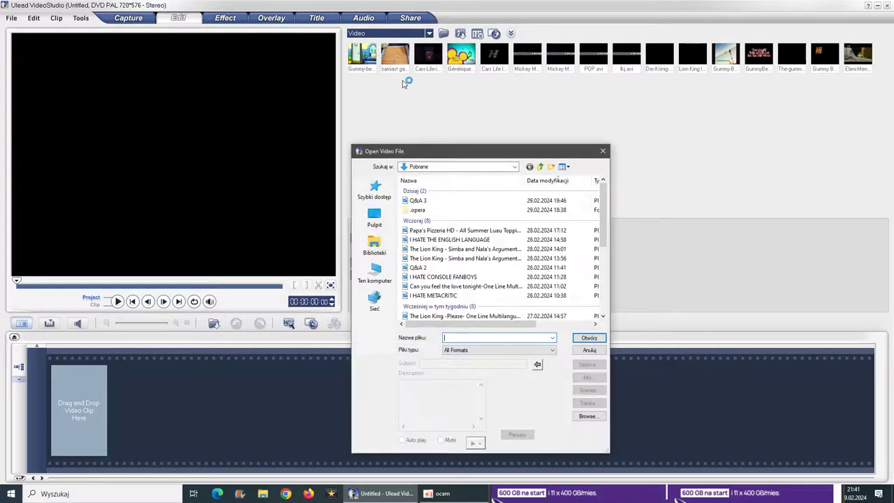
{"action": "double_click", "coordinate": [442, 201]}
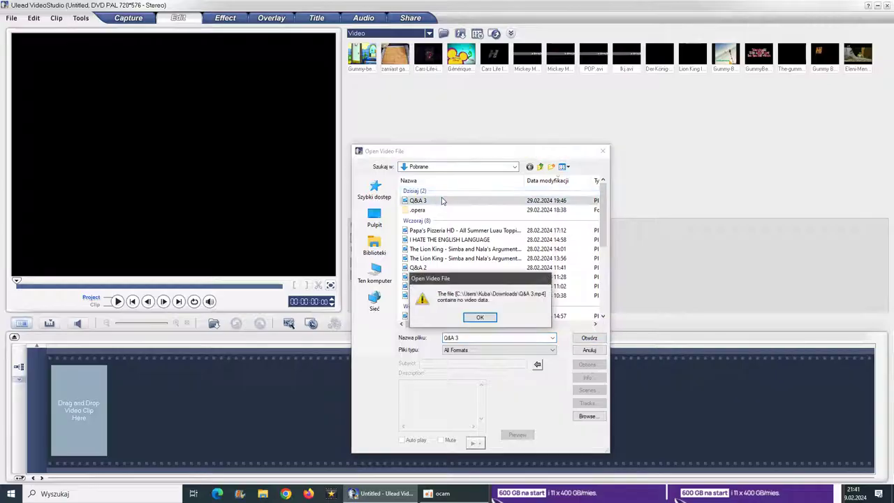
{"action": "left_click", "coordinate": [487, 317]}
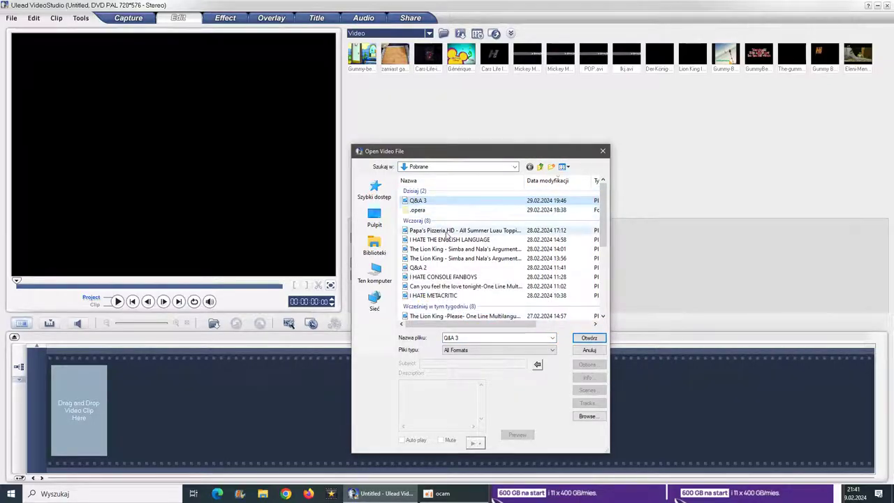
{"action": "mouse_move", "coordinate": [603, 213]}
{"action": "left_mouse_down"}
{"action": "mouse_move", "coordinate": [610, 296]}
{"action": "mouse_move", "coordinate": [615, 200]}
{"action": "left_mouse_up"}
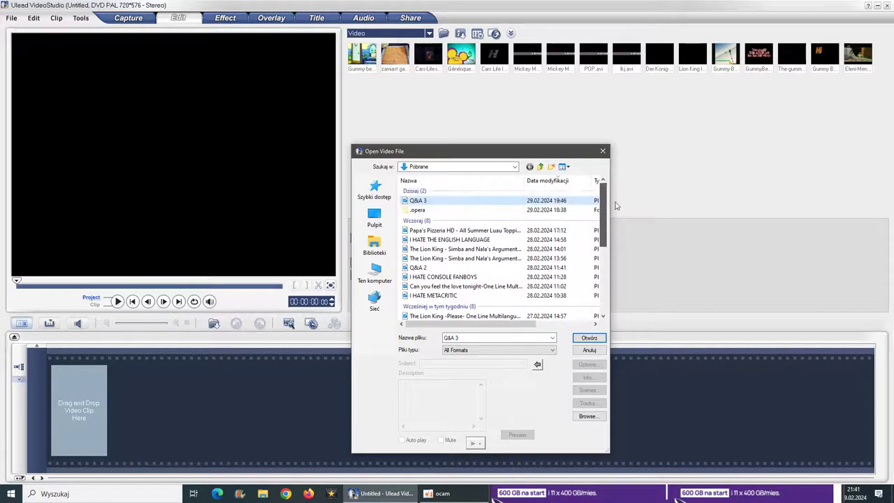
Step: Limit the file type to MPEG-4 and try to import the Papa's Pizzeria HD and I HATE THE ENGLISH LANGUAGE videos
{"action": "left_click", "coordinate": [459, 352]}
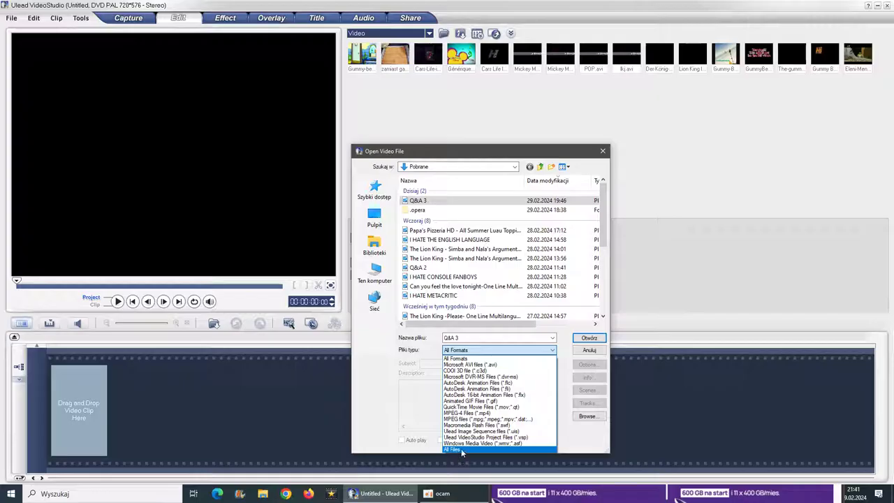
{"action": "left_click", "coordinate": [470, 414]}
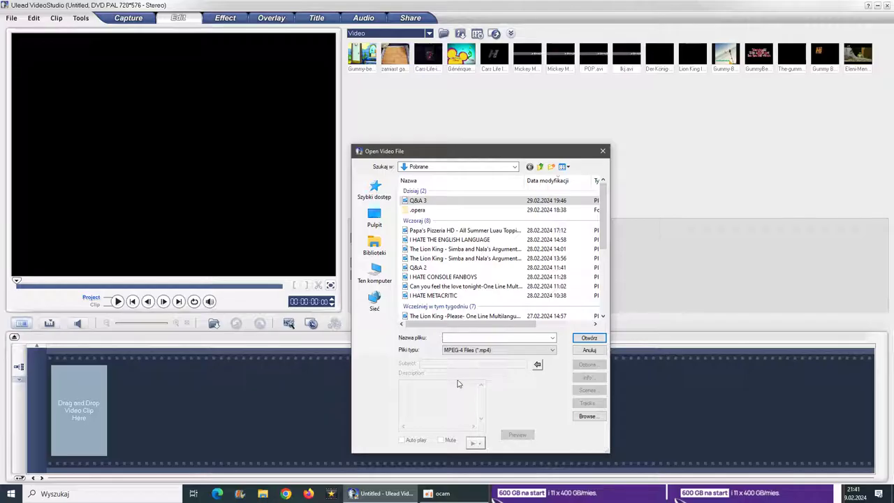
{"action": "left_click", "coordinate": [495, 339]}
{"action": "double_click", "coordinate": [500, 233]}
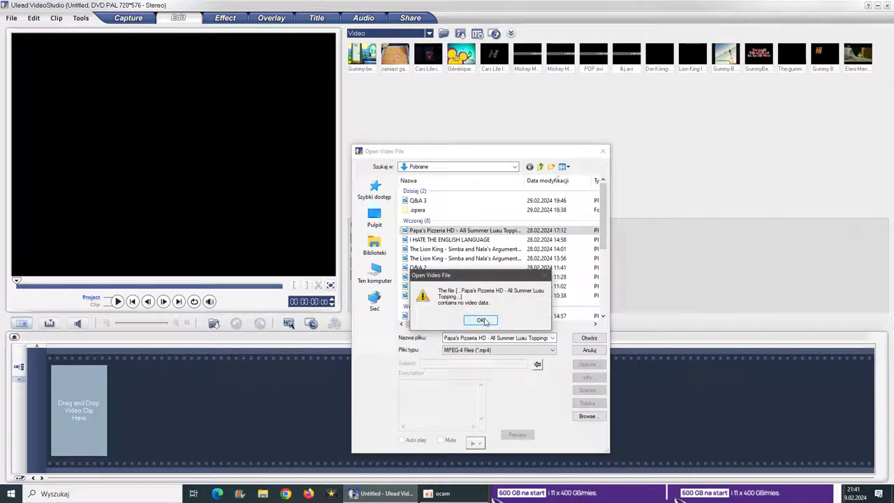
{"action": "left_click", "coordinate": [484, 321]}
{"action": "double_click", "coordinate": [481, 240]}
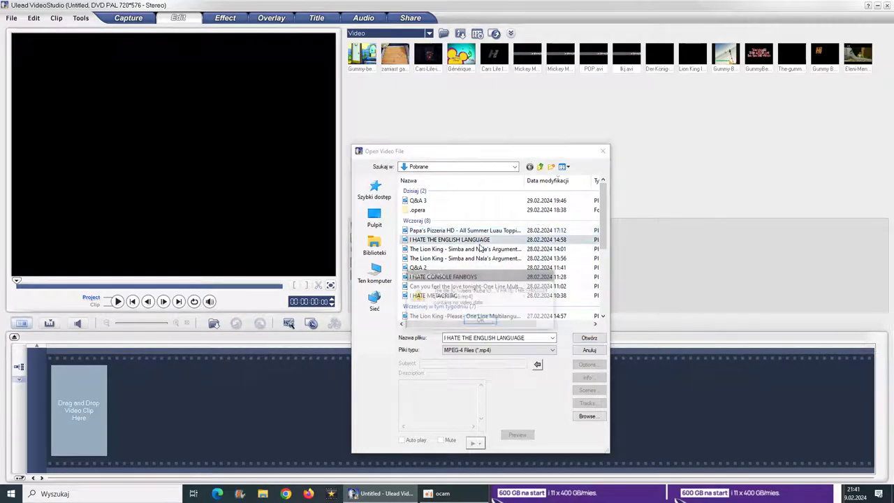
{"action": "left_click", "coordinate": [481, 320]}
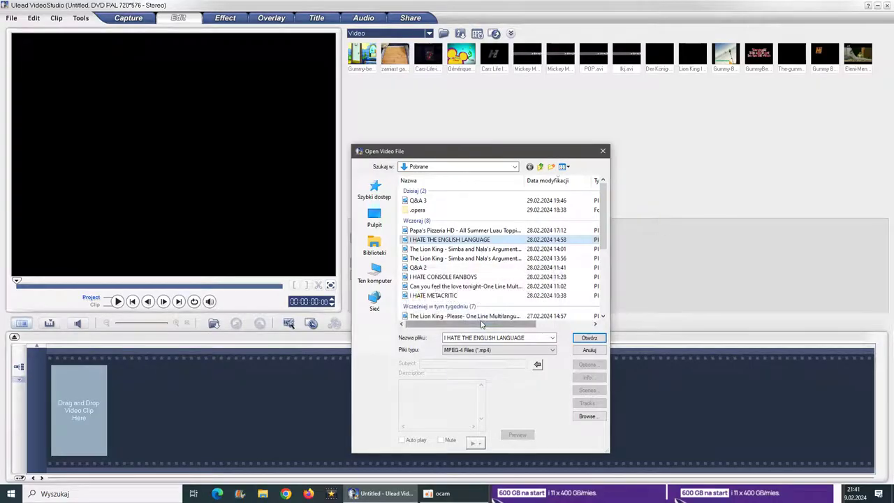
{"action": "left_click", "coordinate": [603, 151]}
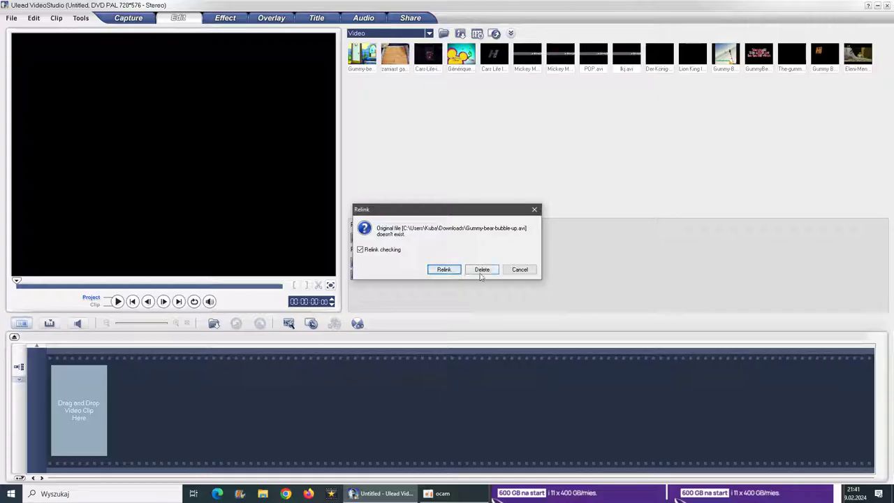
Step: Try to relink the Gummy-bear-bubble-up.avi library clip and place it on the storyboard
{"action": "left_click", "coordinate": [450, 270]}
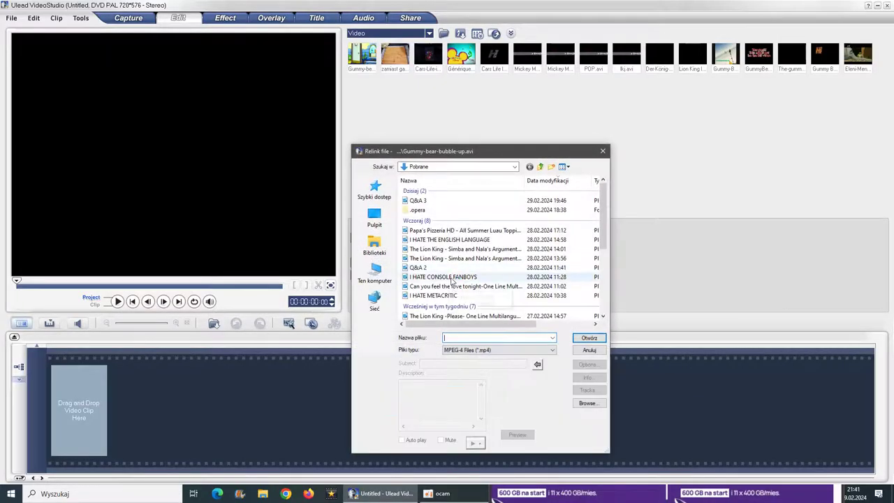
{"action": "left_click", "coordinate": [603, 152]}
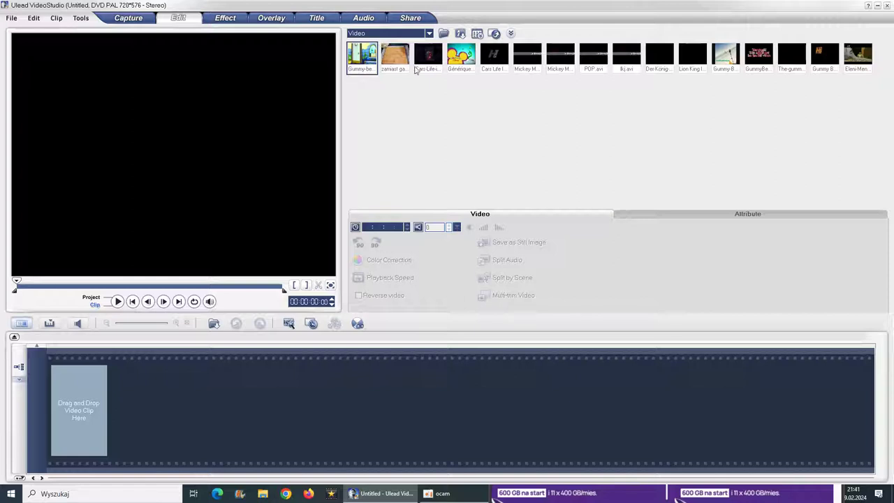
{"action": "left_click_drag", "start_coordinate": [368, 59], "coordinate": [93, 405]}
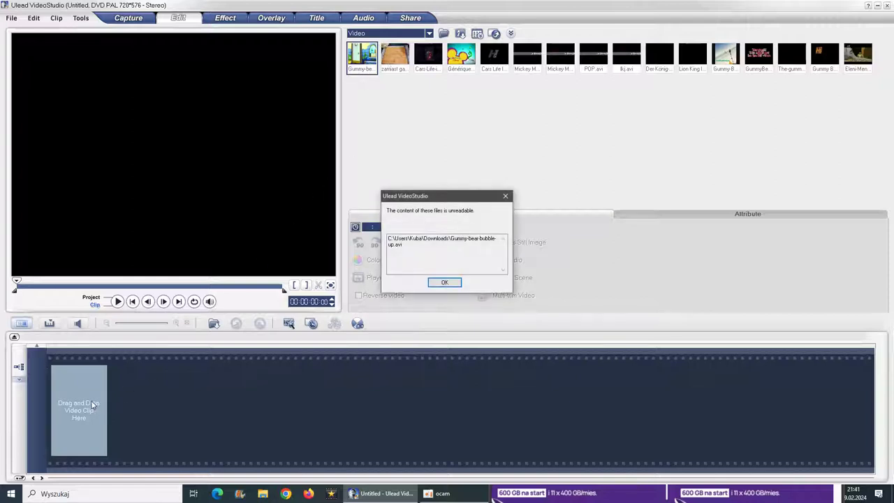
{"action": "left_click", "coordinate": [440, 282]}
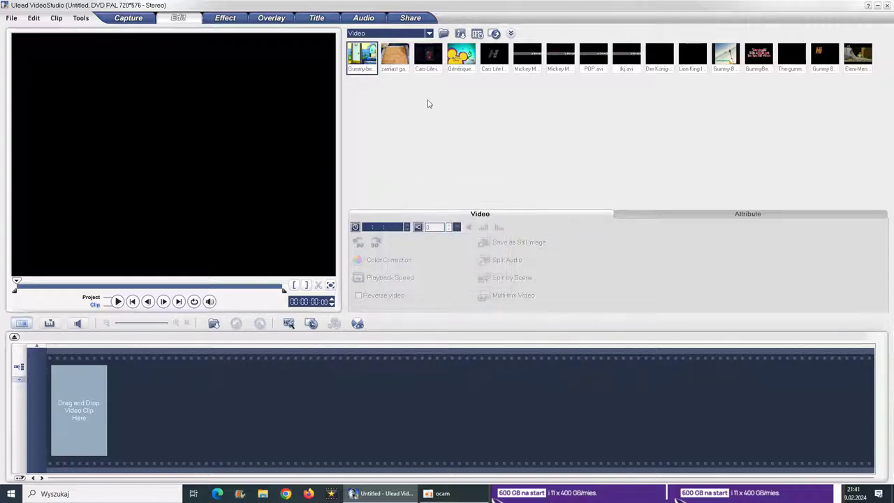
Step: Remove the zamiast galarety.avi and Cars-Life-is-a-highway.avi clips from the video library
{"action": "left_click", "coordinate": [393, 58]}
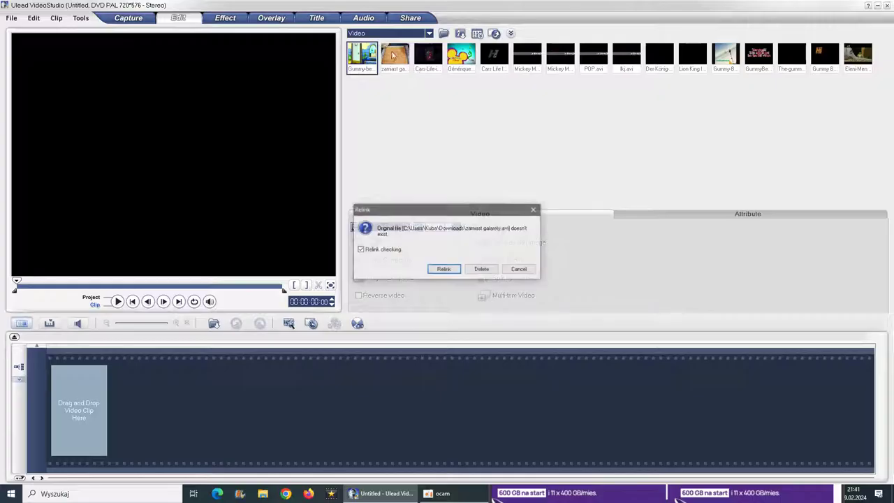
{"action": "left_click", "coordinate": [482, 269]}
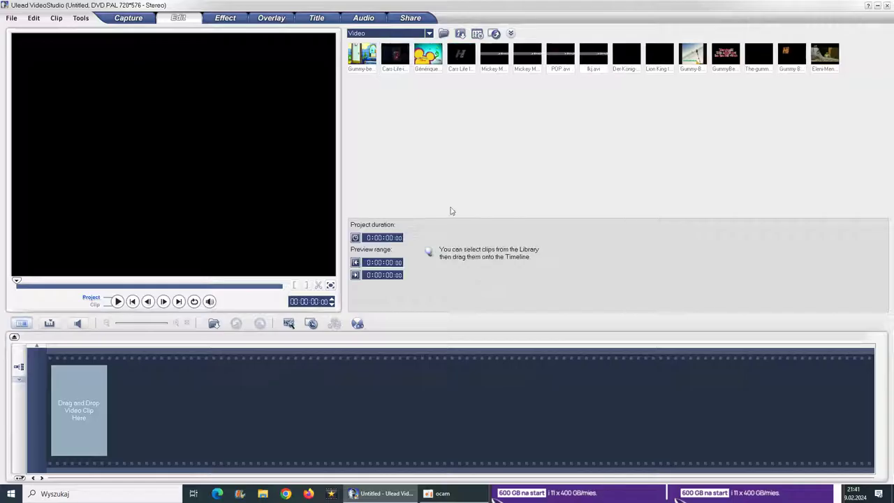
{"action": "left_click", "coordinate": [397, 59]}
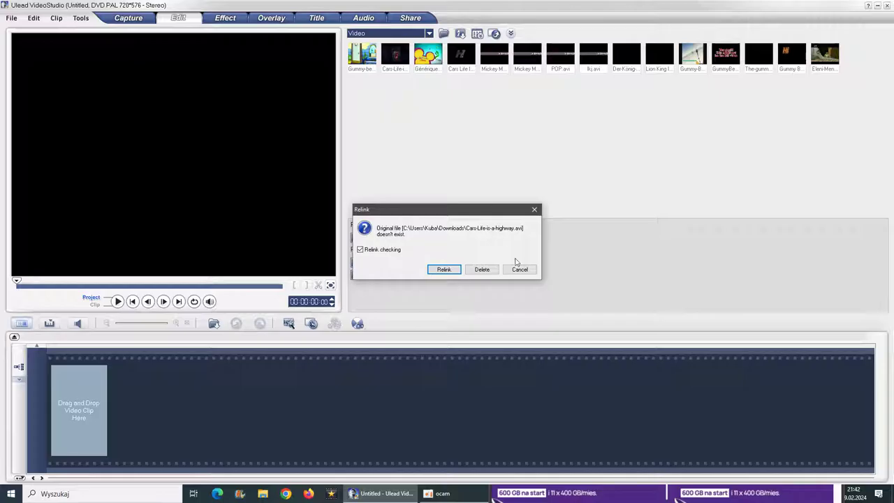
{"action": "left_click", "coordinate": [519, 269]}
{"action": "left_click", "coordinate": [440, 493]}
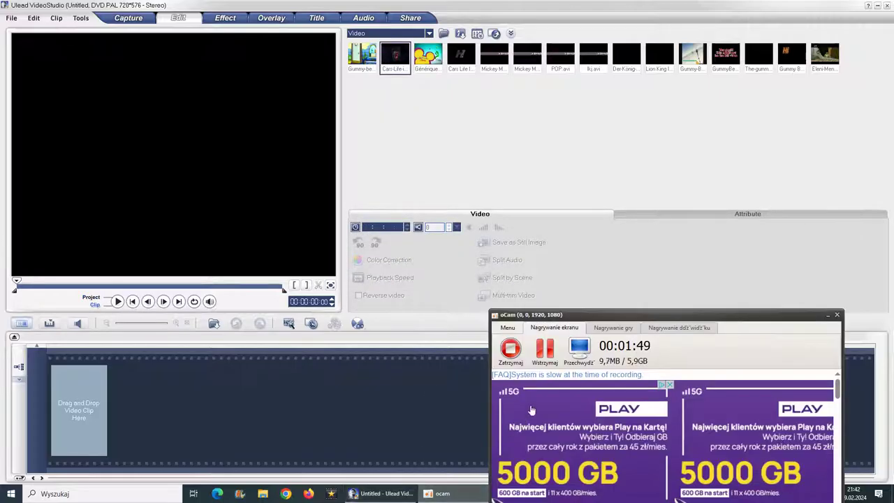
{"action": "key", "text": "Delete"}
{"action": "left_click", "coordinate": [467, 208]}
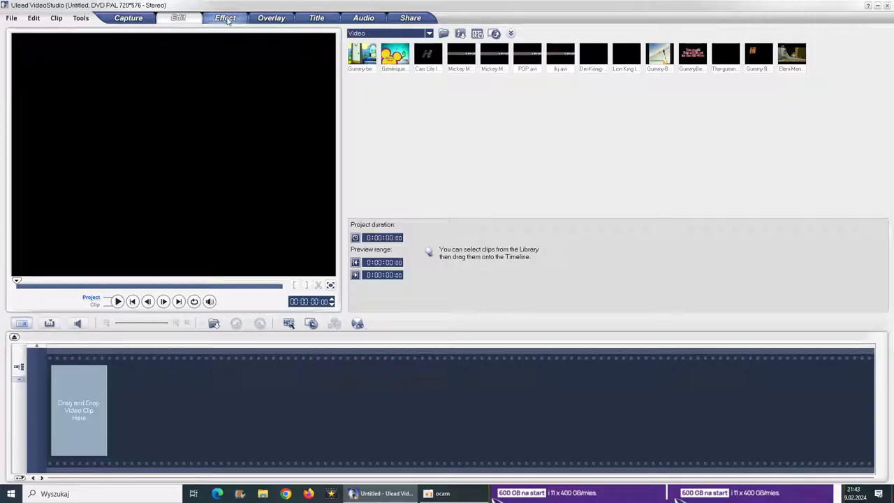
Step: Add the Show Time title preset at the start of the title track
{"action": "left_click", "coordinate": [315, 17]}
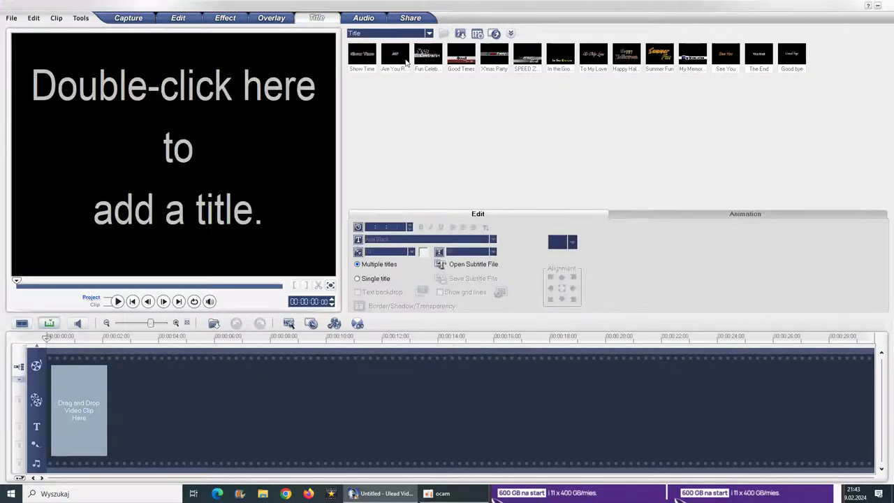
{"action": "left_click", "coordinate": [371, 58]}
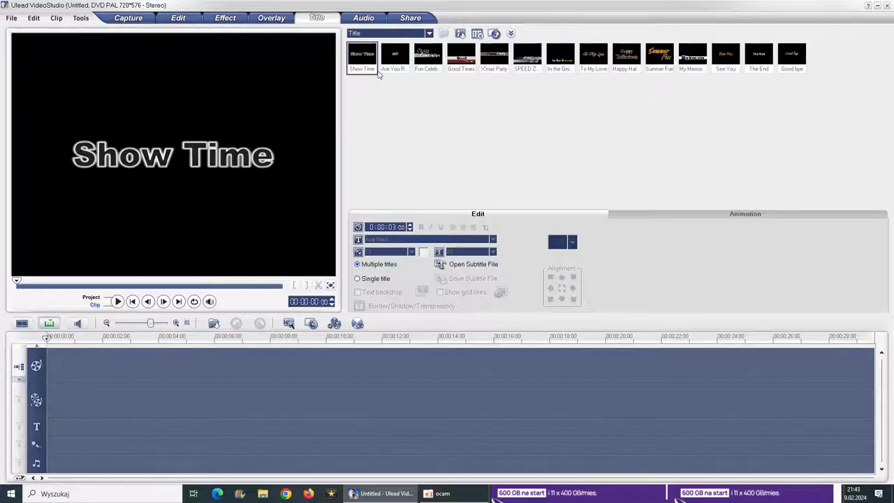
{"action": "left_click_drag", "start_coordinate": [378, 75], "coordinate": [48, 430]}
Step: Move the Show Time text up and slightly right within the preview's title-safe area
{"action": "double_click", "coordinate": [123, 160]}
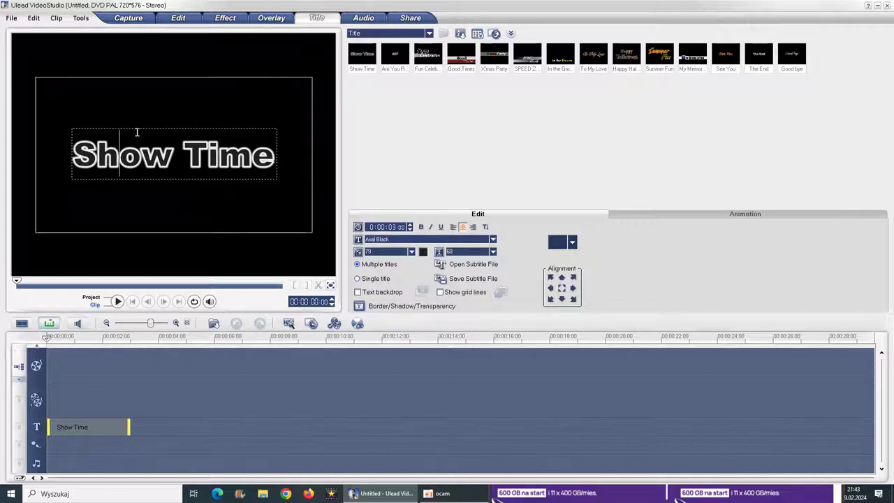
{"action": "left_click", "coordinate": [129, 131]}
{"action": "left_click_drag", "start_coordinate": [143, 153], "coordinate": [159, 108]}
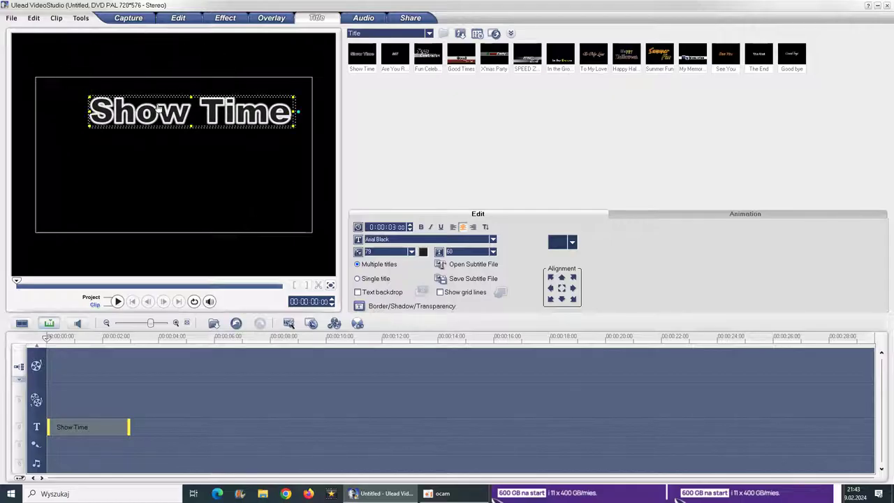
Step: Erase the Show Time wording and replace it with "j"
{"action": "double_click", "coordinate": [235, 112]}
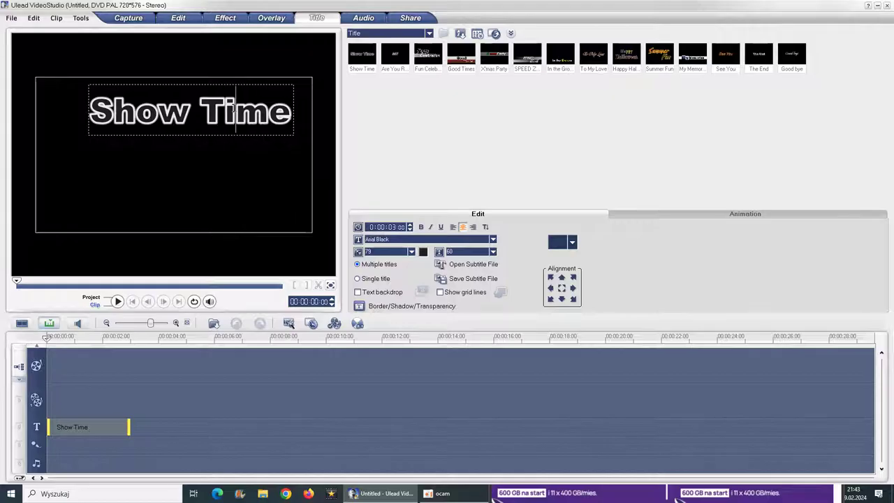
{"action": "key", "text": "BackSpace"}
{"action": "key", "text": "BackSpace"}
{"action": "key", "text": "BackSpace"}
{"action": "key", "text": "BackSpace"}
{"action": "key", "text": "BackSpace"}
{"action": "key", "text": "BackSpace"}
{"action": "key", "text": "BackSpace"}
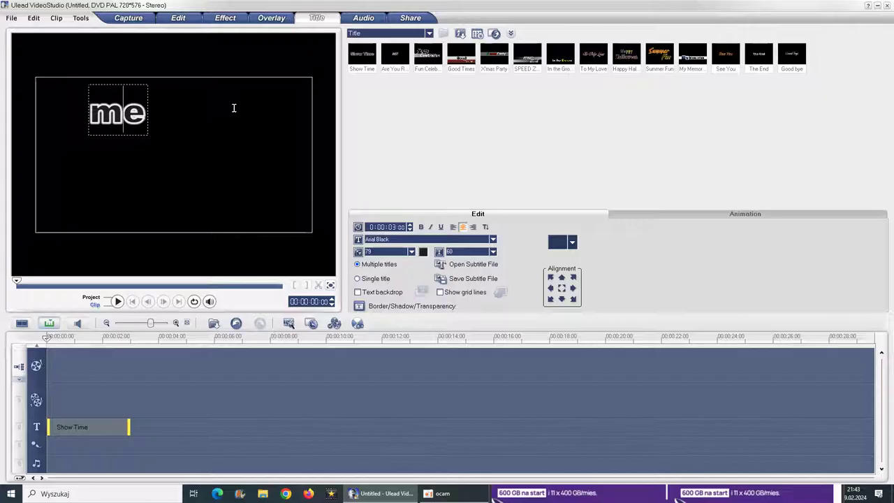
{"action": "key", "text": "Delete"}
{"action": "key", "text": "Delete"}
{"action": "type", "text": "j"}
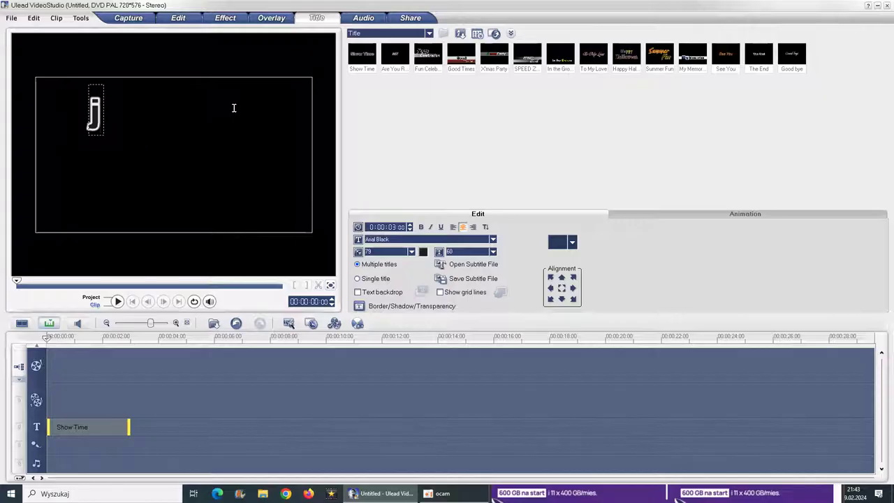
Step: Change the title font to Bahnschrift Light and switch it to Barlow Condensed Medium
{"action": "left_click", "coordinate": [400, 240]}
{"action": "left_click", "coordinate": [401, 273]}
{"action": "left_click", "coordinate": [397, 240]}
{"action": "scroll", "coordinate": [396, 246], "scroll_direction": "down", "scroll_amount": 1}
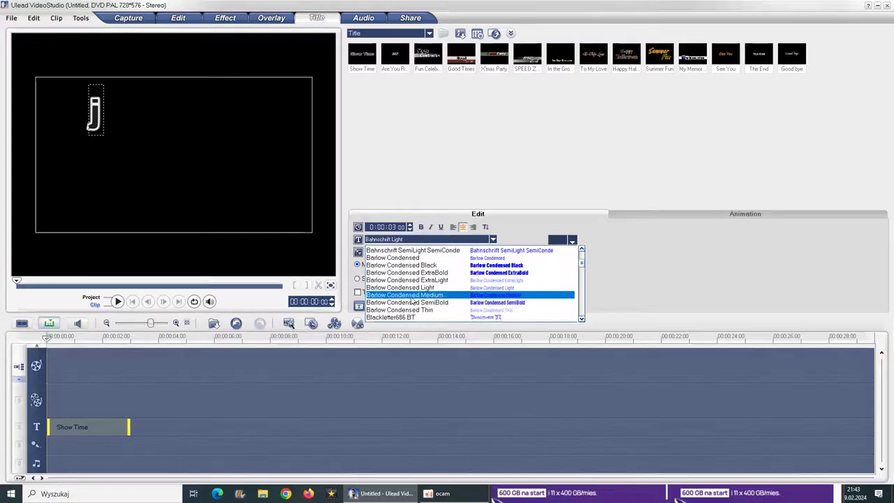
{"action": "left_click", "coordinate": [412, 295]}
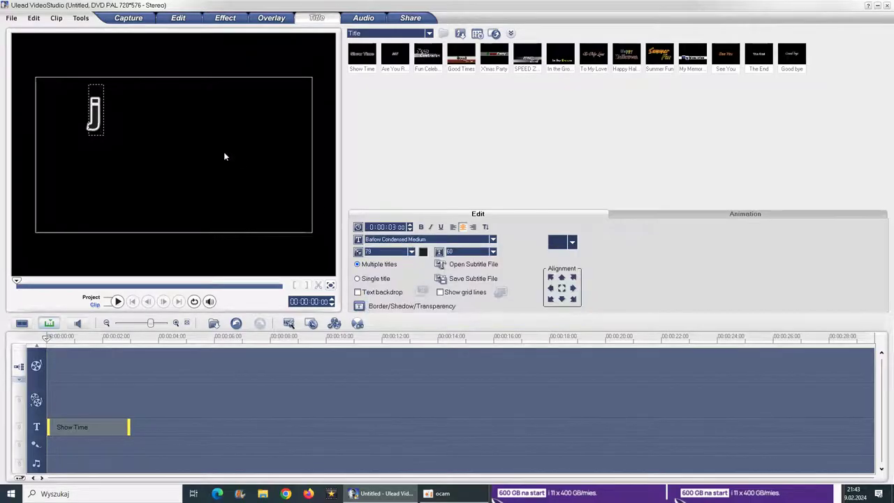
Step: Undo the title font changes and clear the letter "j" from the title box
{"action": "key", "text": "ctrl+z"}
{"action": "key", "text": "ctrl+z"}
{"action": "key", "text": "ctrl+z"}
{"action": "key", "text": "ctrl+z"}
{"action": "type", "text": "j"}
{"action": "key", "text": "BackSpace"}
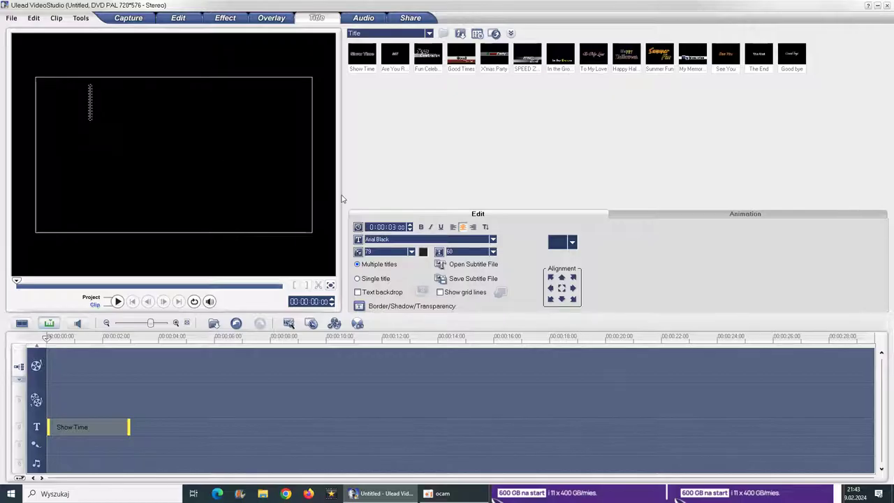
Step: Set the title font to Bahnschrift SemiBold and enter "j" as the text
{"action": "left_click", "coordinate": [411, 240]}
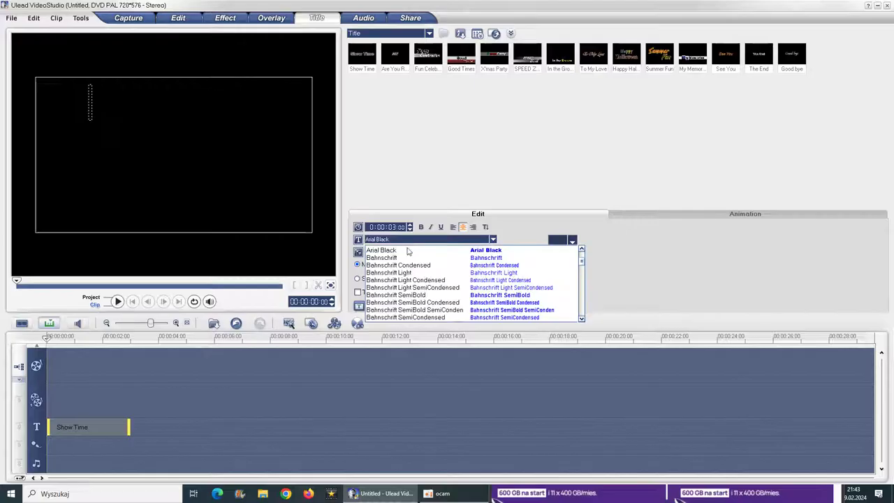
{"action": "left_click", "coordinate": [409, 295]}
{"action": "type", "text": "j"}
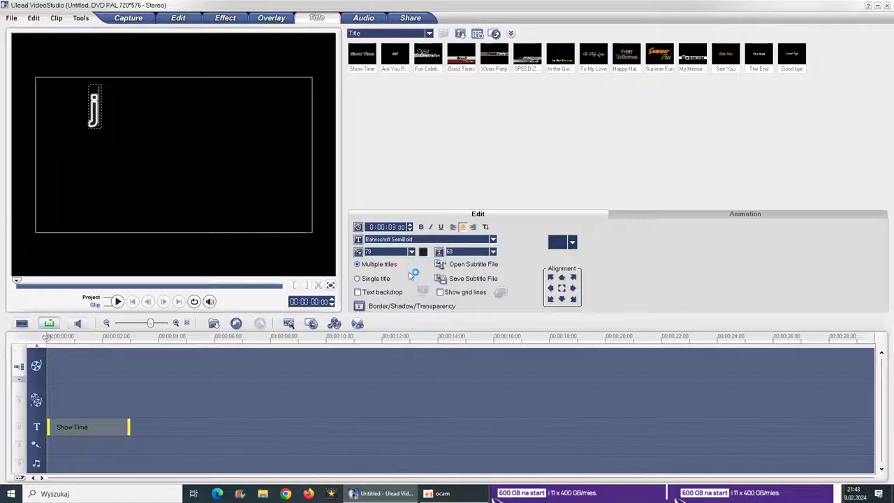
Step: Erase the letter "j" from the title box, set the font to Tahoma, and enter "jk"
{"action": "left_click", "coordinate": [412, 239]}
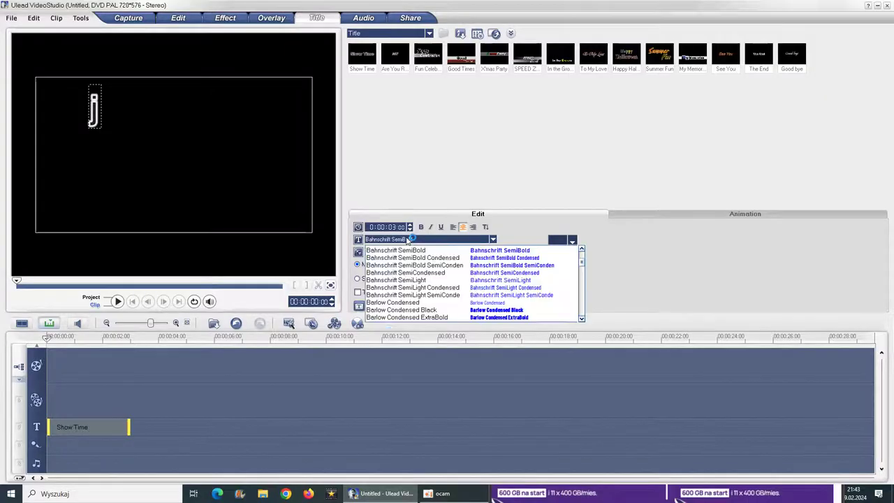
{"action": "left_click", "coordinate": [97, 123]}
{"action": "key", "text": "BackSpace"}
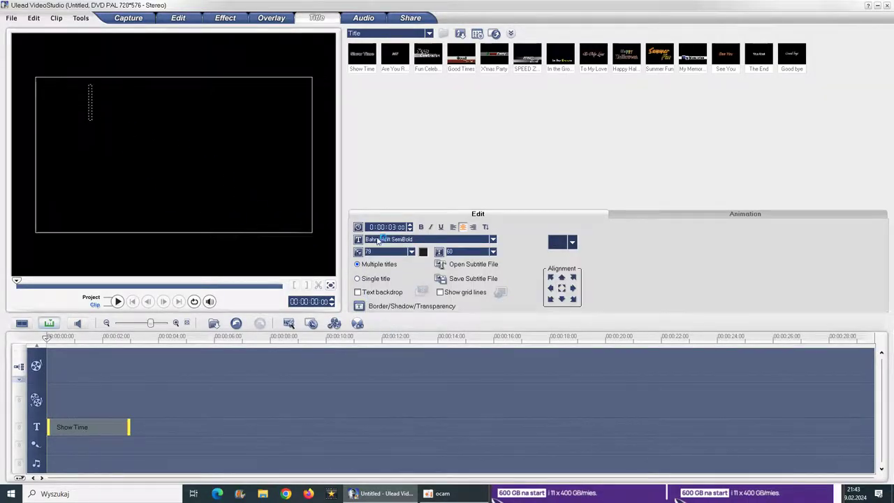
{"action": "left_click", "coordinate": [381, 239]}
{"action": "scroll", "coordinate": [409, 300], "scroll_direction": "down", "scroll_amount": 3}
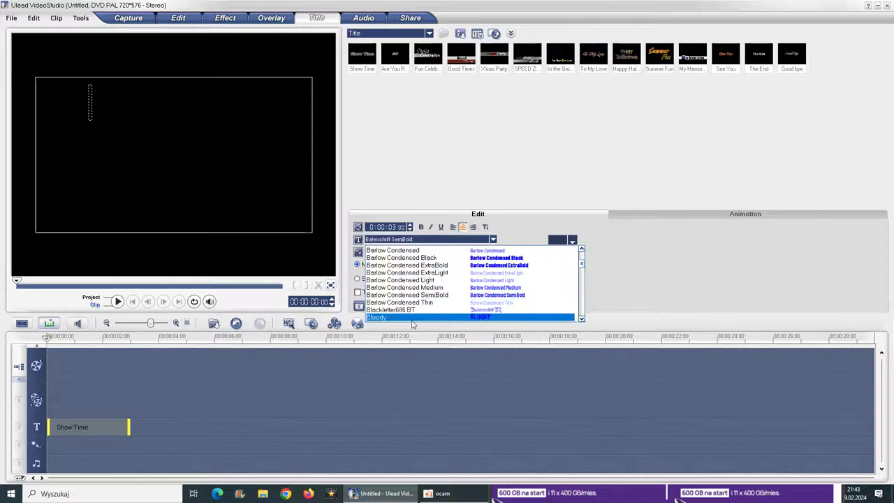
{"action": "left_click", "coordinate": [412, 323]}
{"action": "type", "text": "j"}
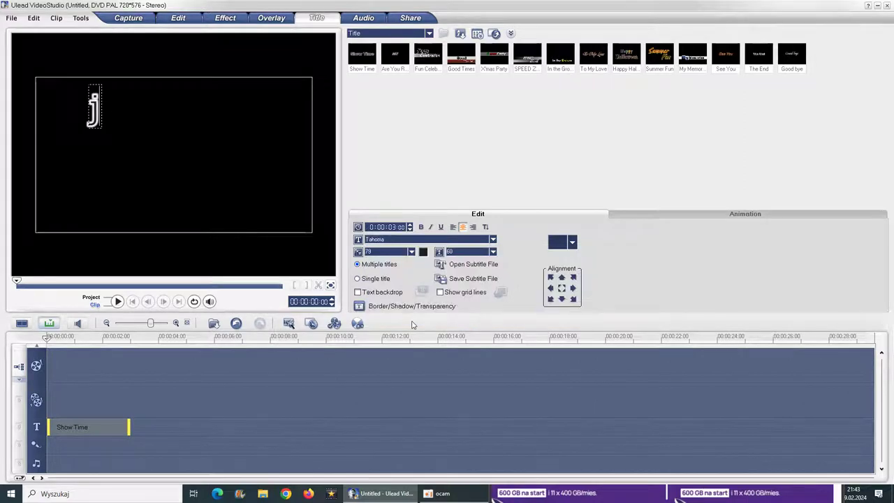
{"action": "key", "text": "BackSpace"}
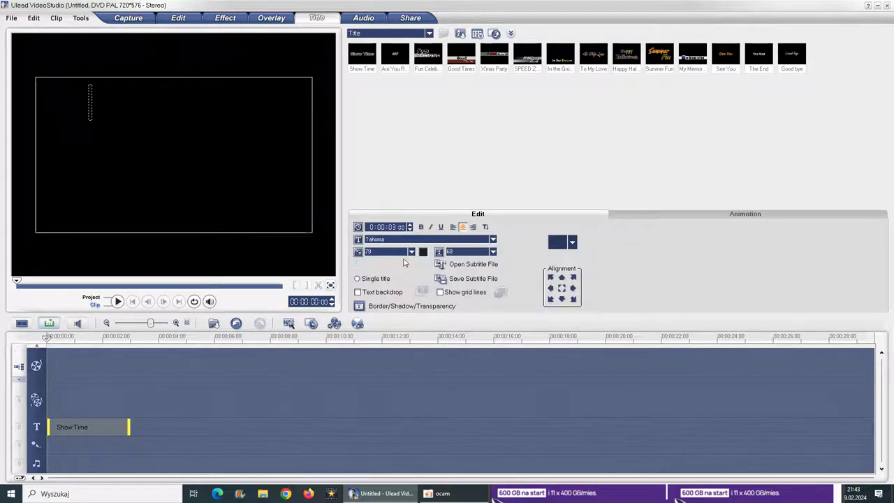
{"action": "type", "text": "jk"}
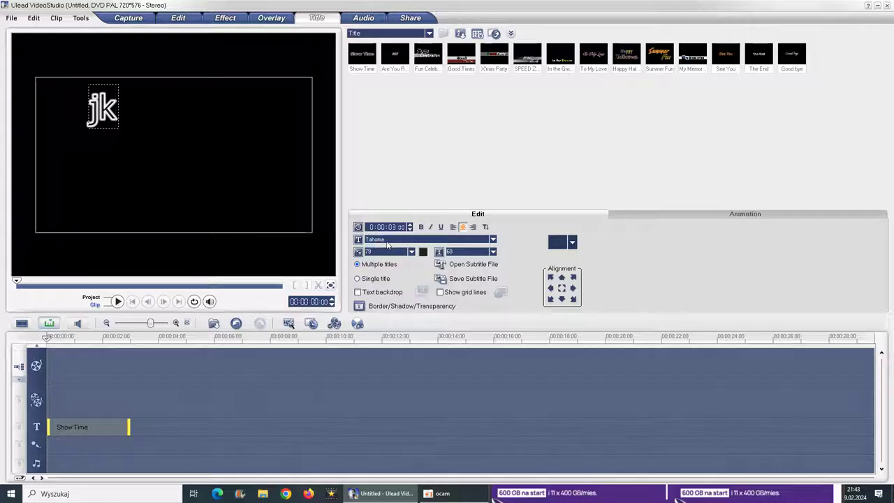
Step: Select the whole "jk" title text and set its font to Yu Gothic UI Light
{"action": "left_click", "coordinate": [391, 240]}
{"action": "scroll", "coordinate": [413, 301], "scroll_direction": "down", "scroll_amount": 1}
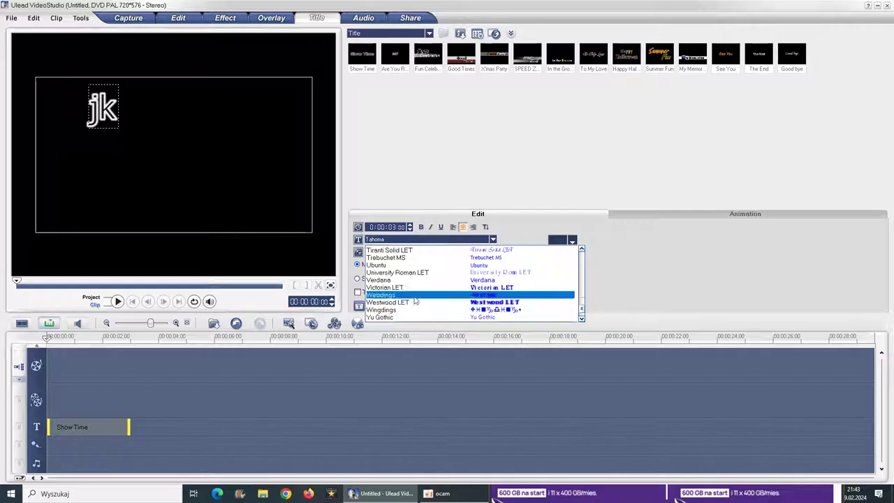
{"action": "left_click", "coordinate": [118, 112]}
{"action": "left_click_drag", "start_coordinate": [117, 112], "coordinate": [87, 115]}
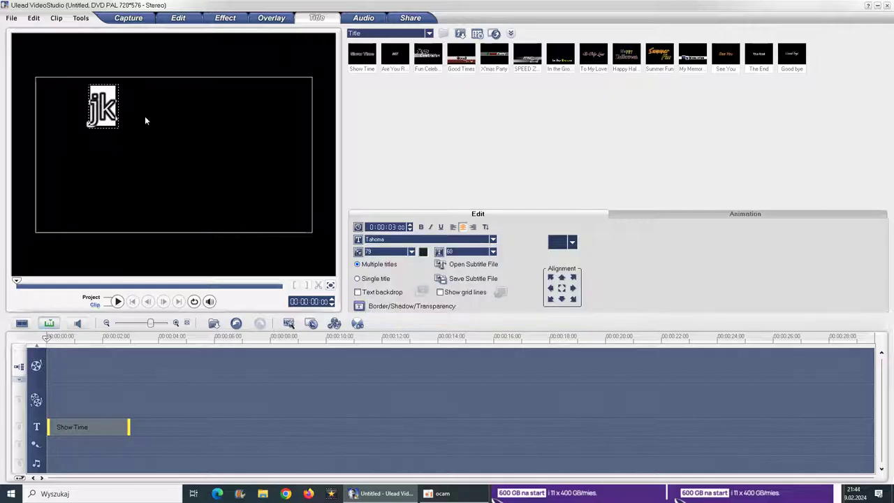
{"action": "left_click", "coordinate": [424, 242]}
{"action": "scroll", "coordinate": [415, 300], "scroll_direction": "down", "scroll_amount": 3}
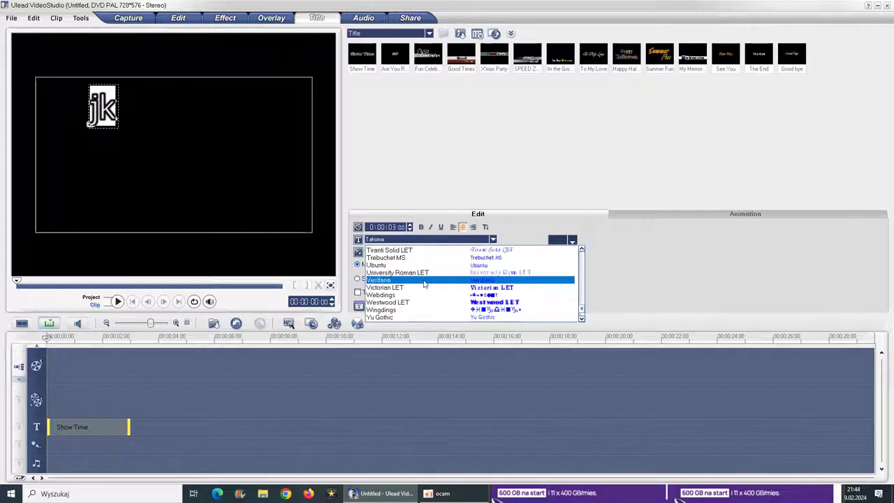
{"action": "left_click", "coordinate": [412, 317]}
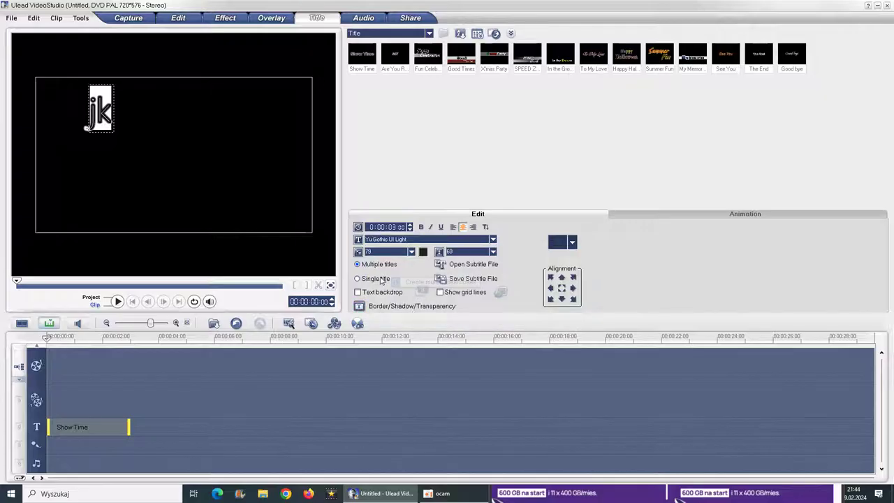
Step: Try switching to a single title, decline the change, and set the font size to 77
{"action": "left_click", "coordinate": [375, 279]}
{"action": "left_click", "coordinate": [518, 276]}
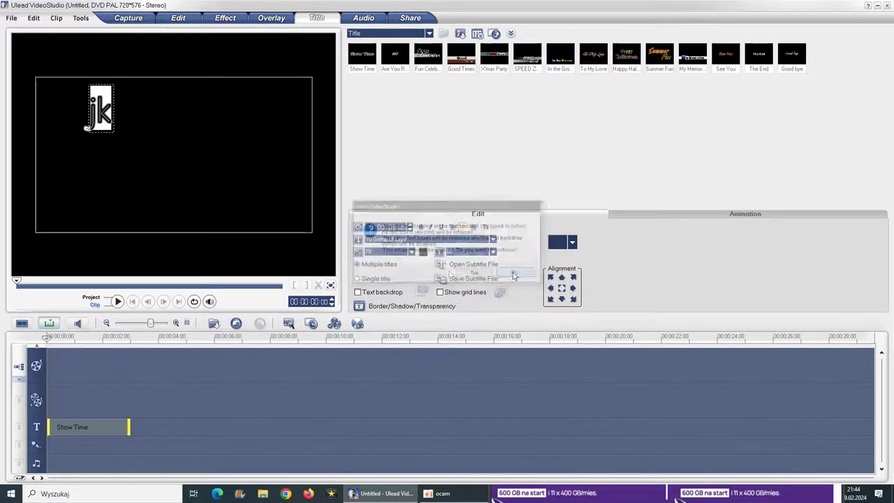
{"action": "left_click", "coordinate": [411, 251]}
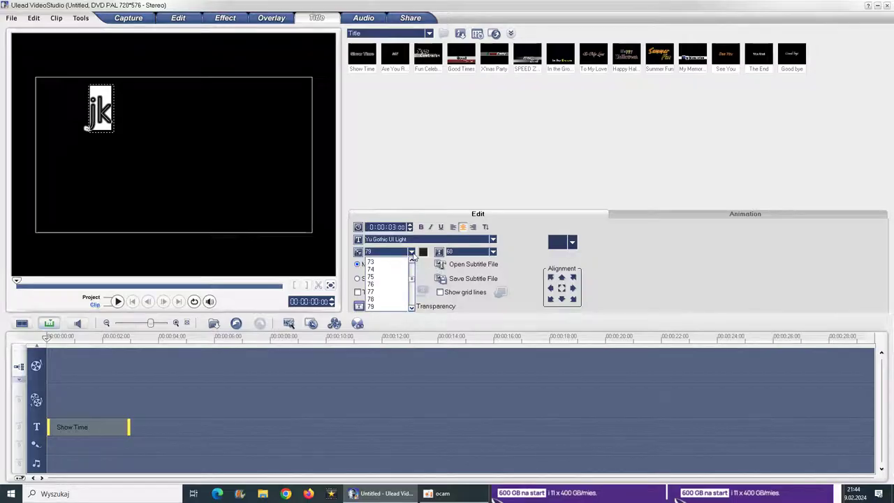
{"action": "left_click", "coordinate": [388, 295]}
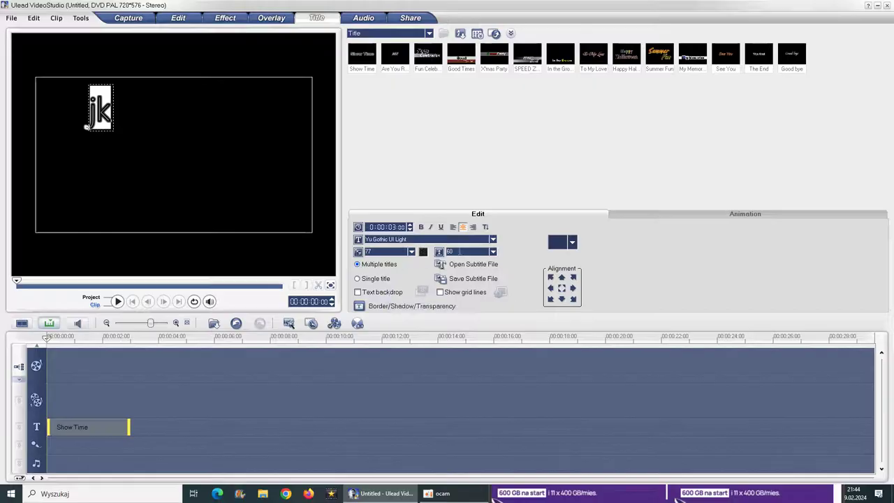
Step: Change the colour of the selected "jk" text to dark red
{"action": "double_click", "coordinate": [477, 254]}
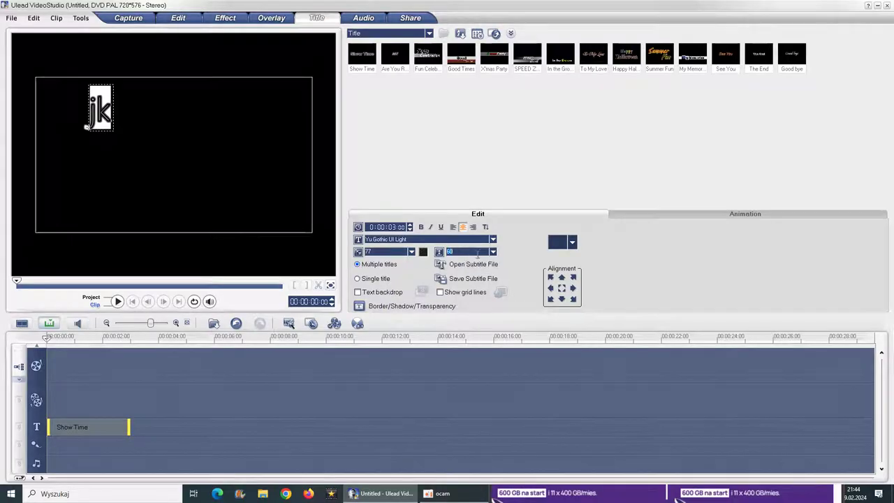
{"action": "left_click", "coordinate": [422, 252]}
{"action": "left_click", "coordinate": [450, 281]}
{"action": "left_click", "coordinate": [126, 130]}
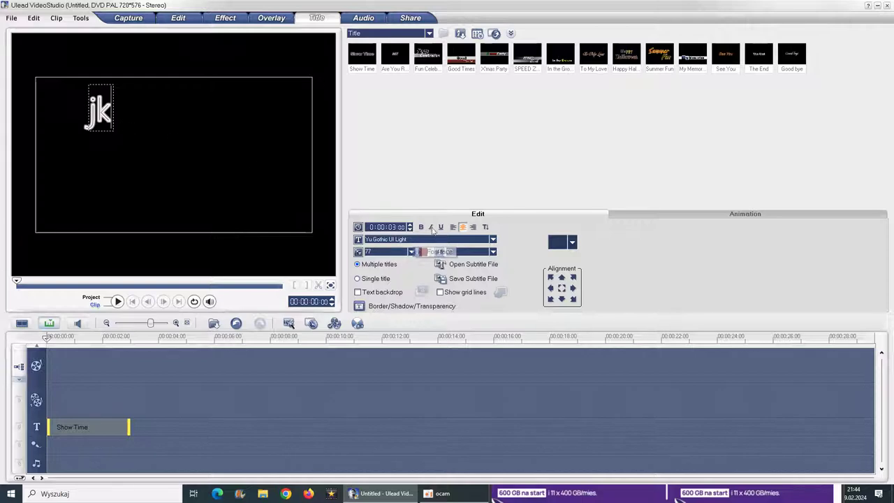
Step: Select all the title text, try the italic style on it, and set it to right alignment
{"action": "key", "text": "ctrl+a"}
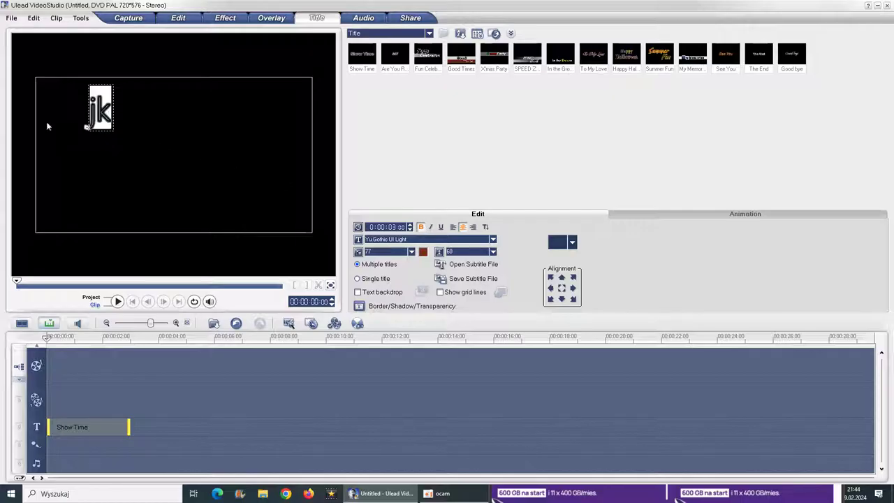
{"action": "left_click", "coordinate": [431, 227]}
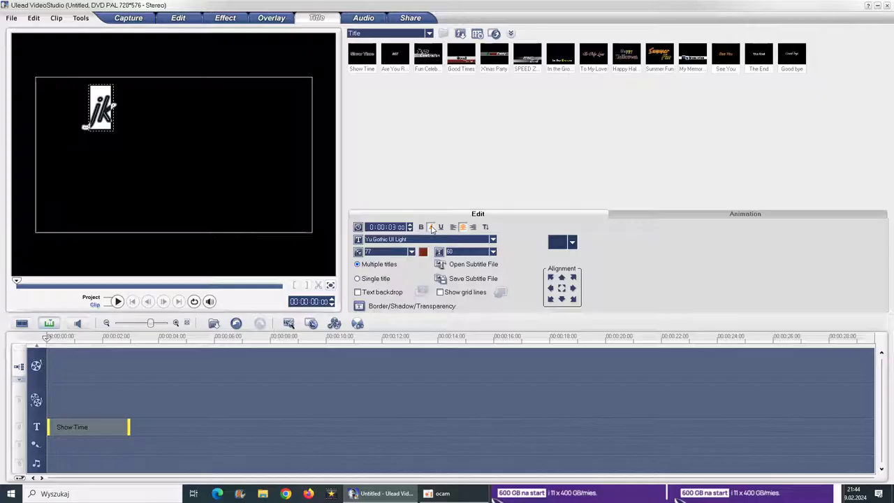
{"action": "left_click", "coordinate": [432, 228]}
{"action": "left_click", "coordinate": [441, 227]}
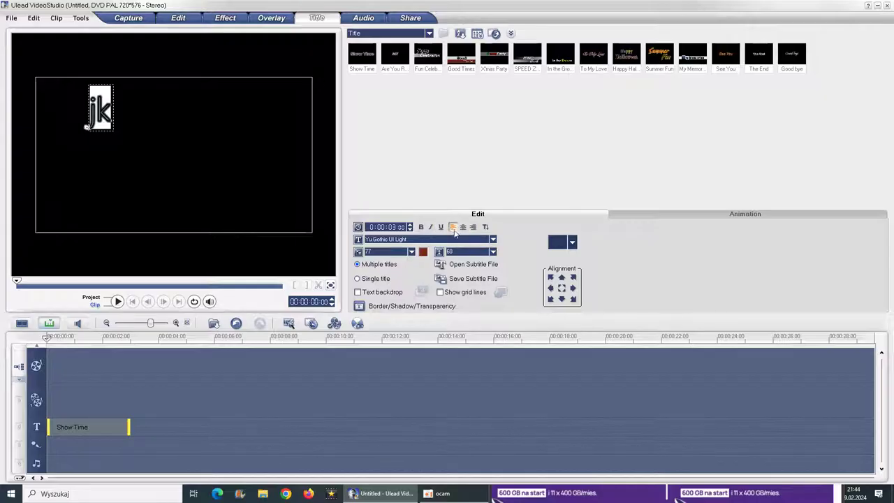
{"action": "left_click", "coordinate": [473, 227]}
Step: Enlarge the "jk" title to font size 200 and move it right and slightly down in the preview
{"action": "left_click", "coordinate": [115, 116]}
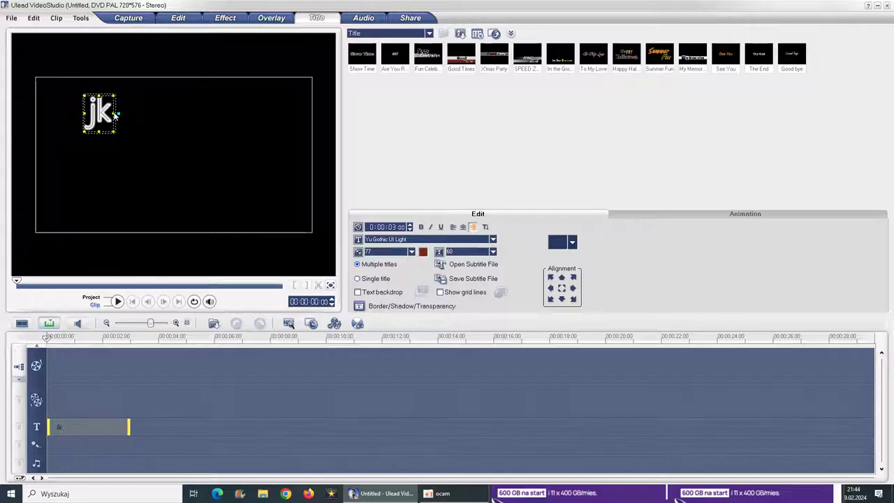
{"action": "left_click_drag", "start_coordinate": [116, 113], "coordinate": [227, 125]}
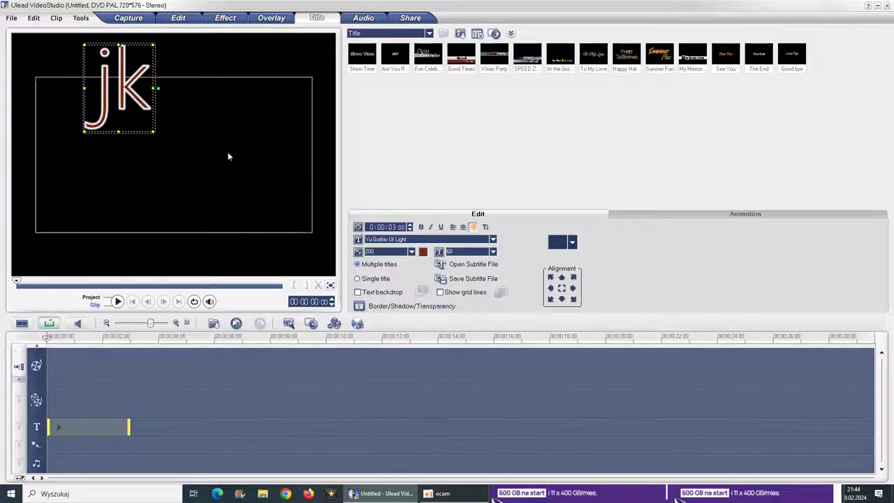
{"action": "left_click_drag", "start_coordinate": [152, 90], "coordinate": [184, 115]}
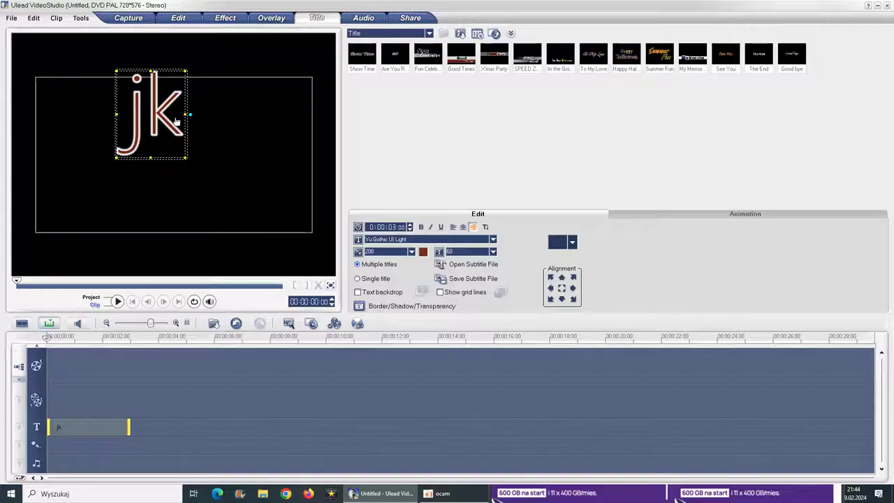
Step: Append "jjj" and a second line "j" to the title, and centre the text lines
{"action": "left_click", "coordinate": [79, 102]}
{"action": "left_click", "coordinate": [167, 108]}
{"action": "left_click", "coordinate": [180, 115]}
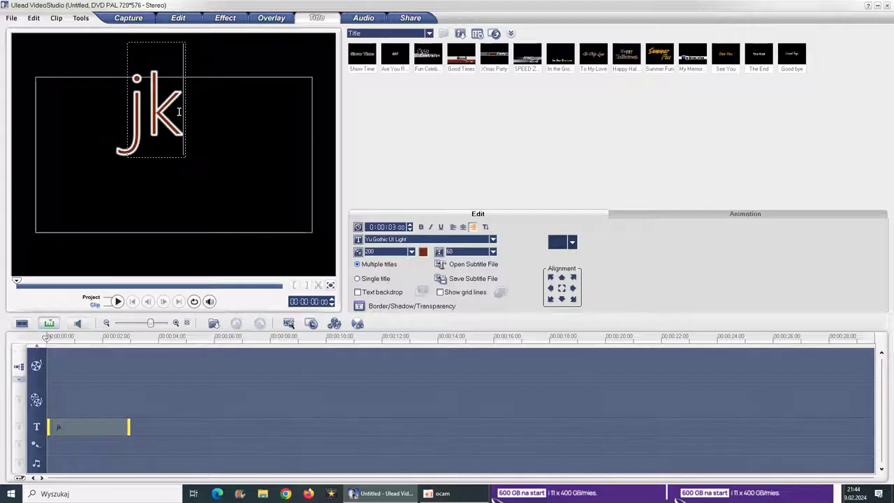
{"action": "type", "text": "jjj"}
{"action": "key", "text": "Return"}
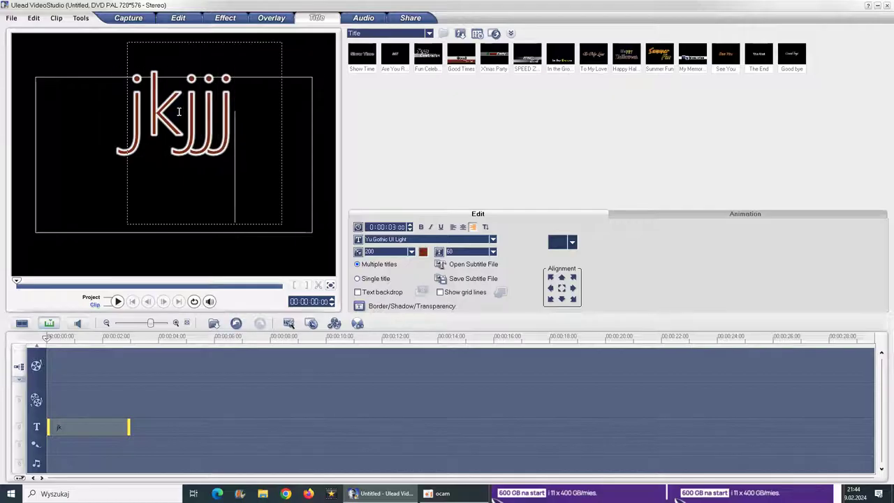
{"action": "type", "text": "j"}
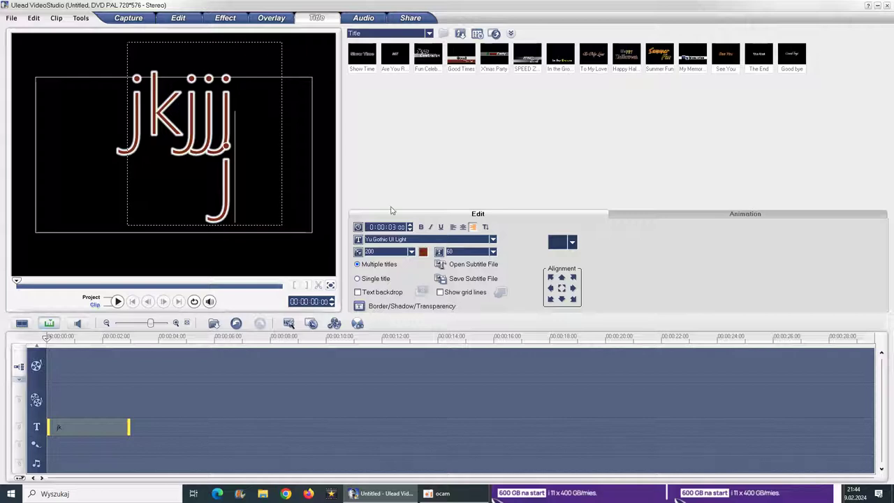
{"action": "left_click", "coordinate": [453, 227]}
{"action": "left_click", "coordinate": [462, 227]}
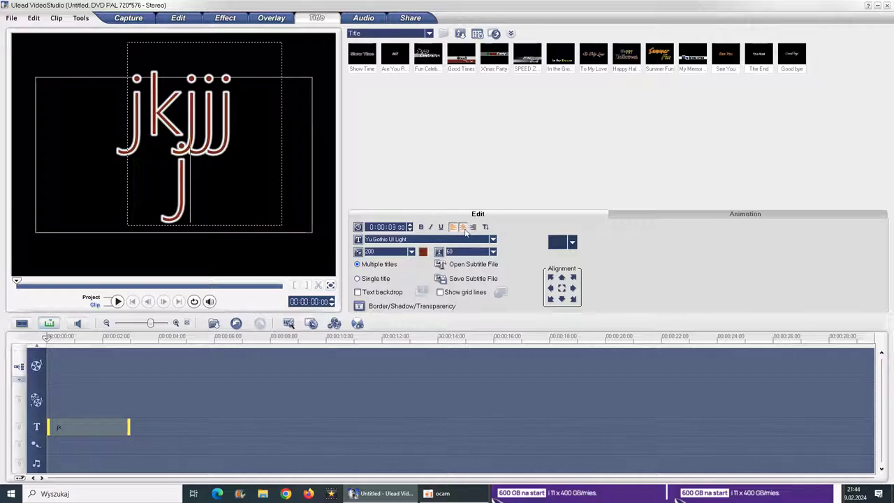
Step: Try the blue italic text style, apply the teal style with a light outline, and align the title to the top centre
{"action": "left_click", "coordinate": [572, 243]}
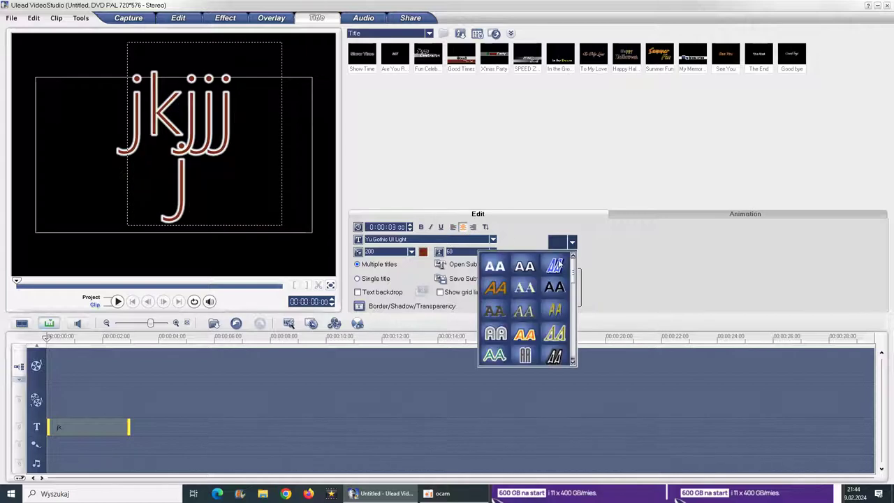
{"action": "left_click", "coordinate": [556, 265]}
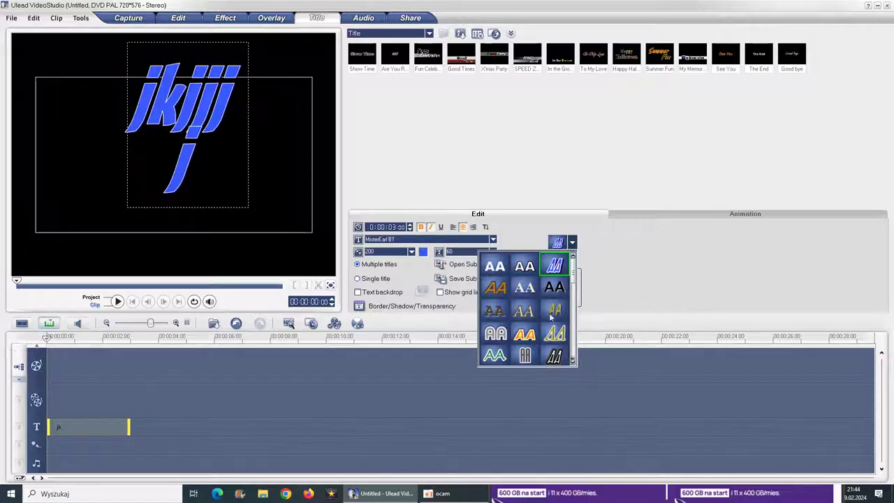
{"action": "left_click", "coordinate": [495, 356]}
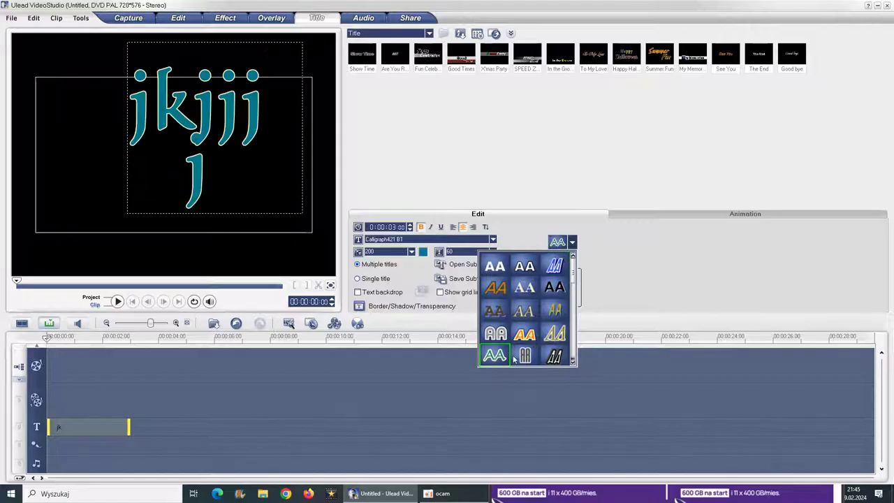
{"action": "left_click", "coordinate": [640, 294]}
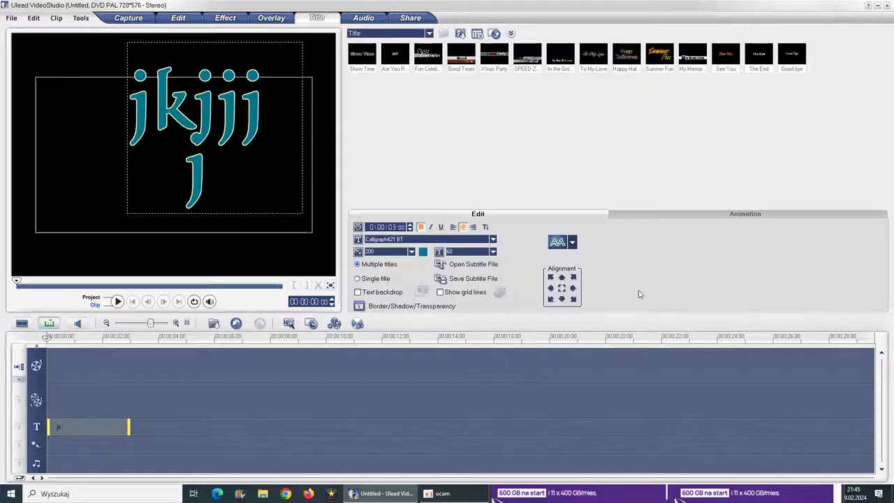
{"action": "left_click", "coordinate": [563, 280]}
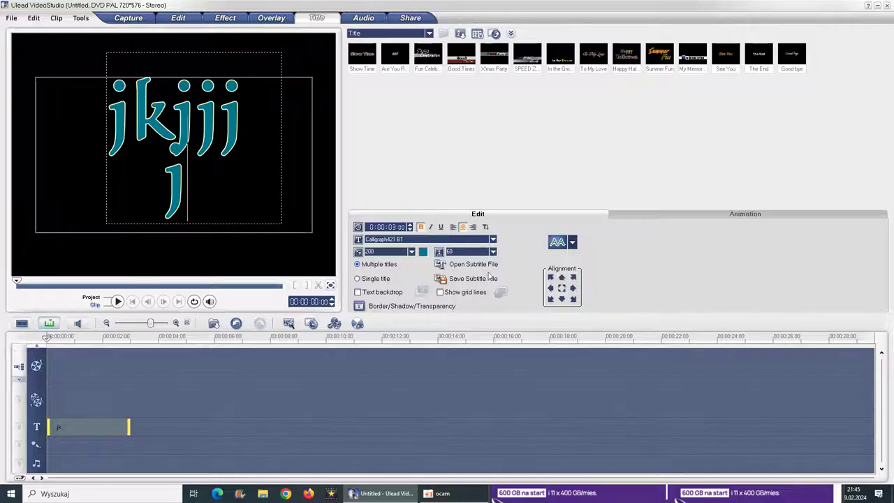
Step: Try turning the grid lines and the text backdrop on and off for the title
{"action": "left_click", "coordinate": [454, 292]}
{"action": "left_click", "coordinate": [455, 292]}
{"action": "left_click", "coordinate": [377, 294]}
{"action": "left_click", "coordinate": [378, 294]}
Step: Apply the second Zoom animation preset to the title and play it in the preview
{"action": "left_click", "coordinate": [635, 218]}
{"action": "left_click", "coordinate": [378, 228]}
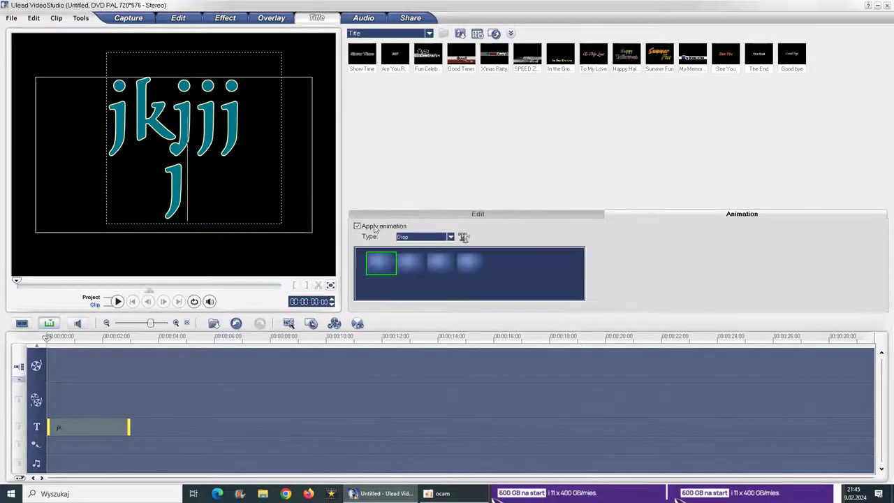
{"action": "left_click", "coordinate": [411, 238]}
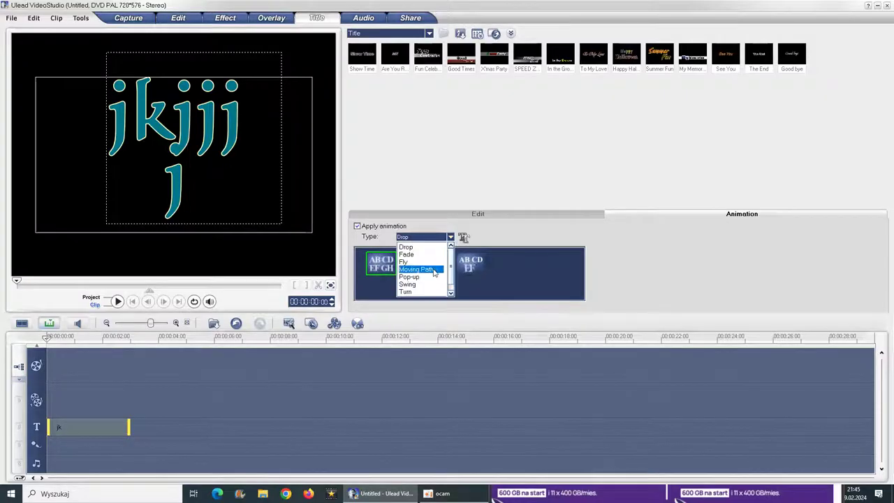
{"action": "left_click", "coordinate": [419, 292]}
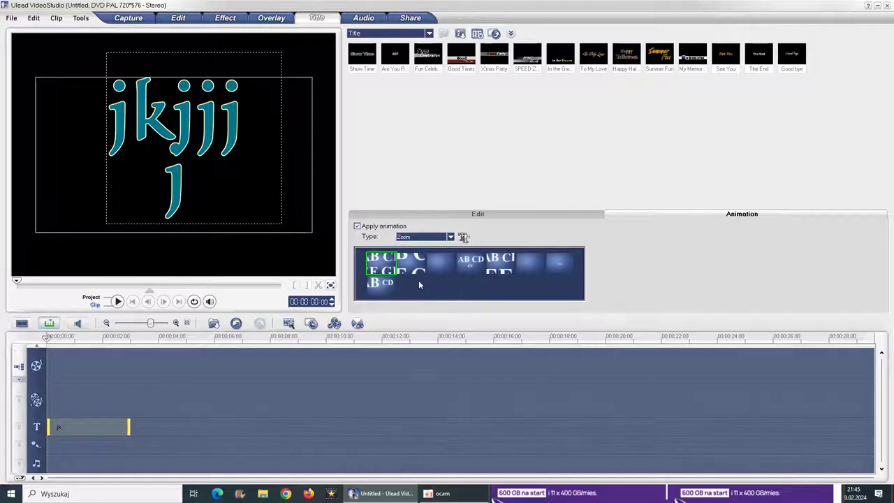
{"action": "left_click", "coordinate": [417, 271]}
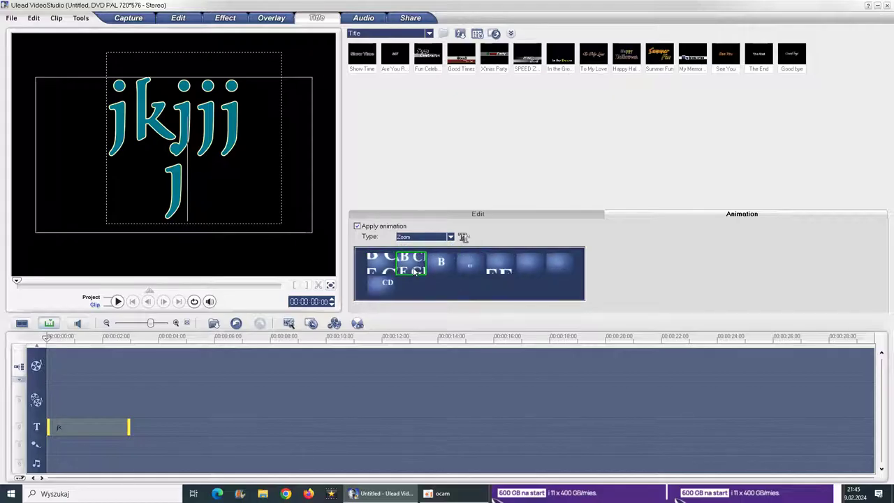
{"action": "left_click", "coordinate": [116, 301]}
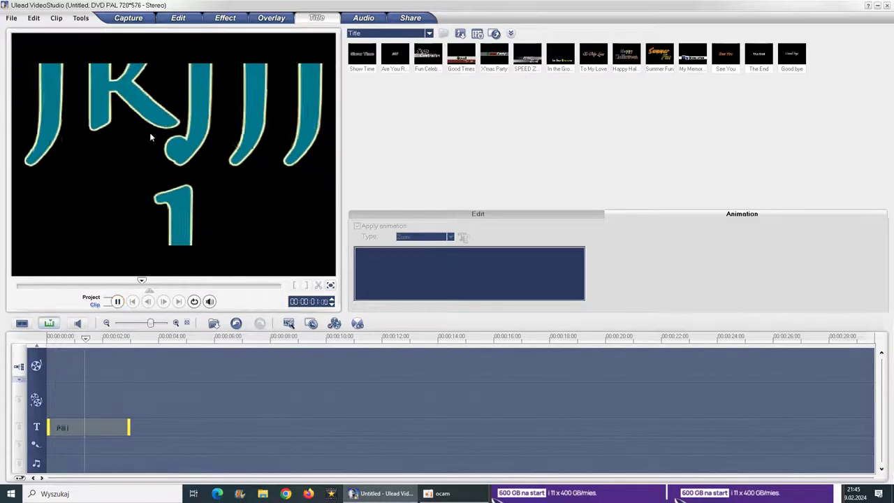
Step: Delete the custom title clip from the title track
{"action": "right_click", "coordinate": [109, 424]}
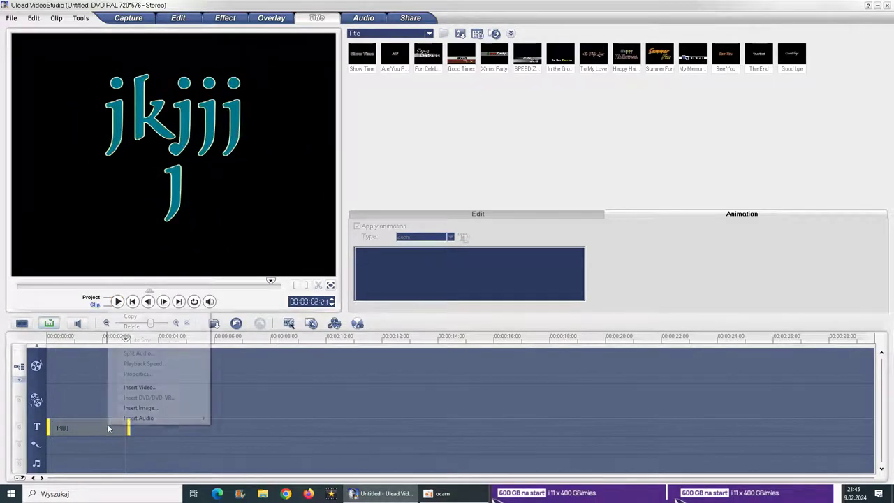
{"action": "left_click", "coordinate": [131, 326]}
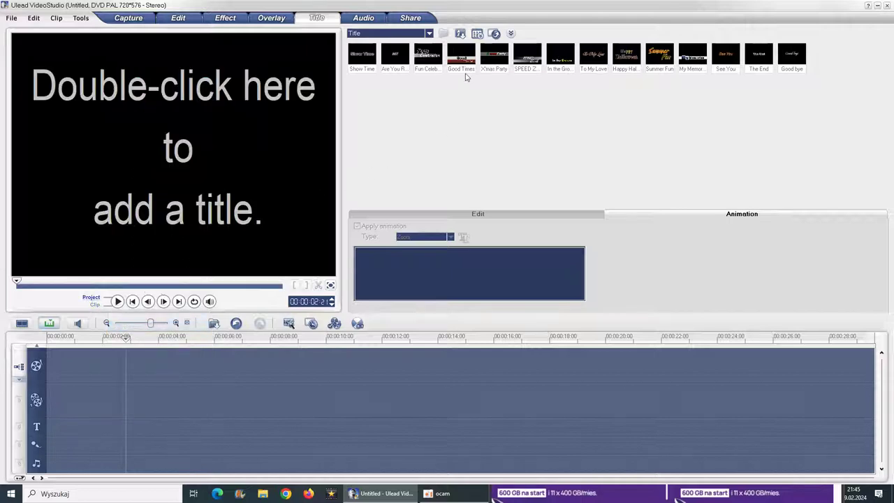
Step: Play the second title preset in the preview and look through the remaining library title presets up to Good bye
{"action": "left_click", "coordinate": [402, 60]}
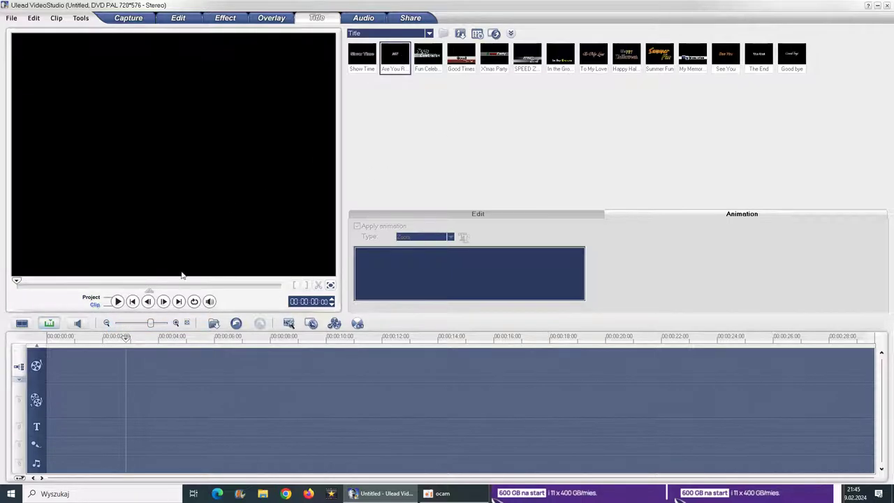
{"action": "left_click", "coordinate": [117, 302]}
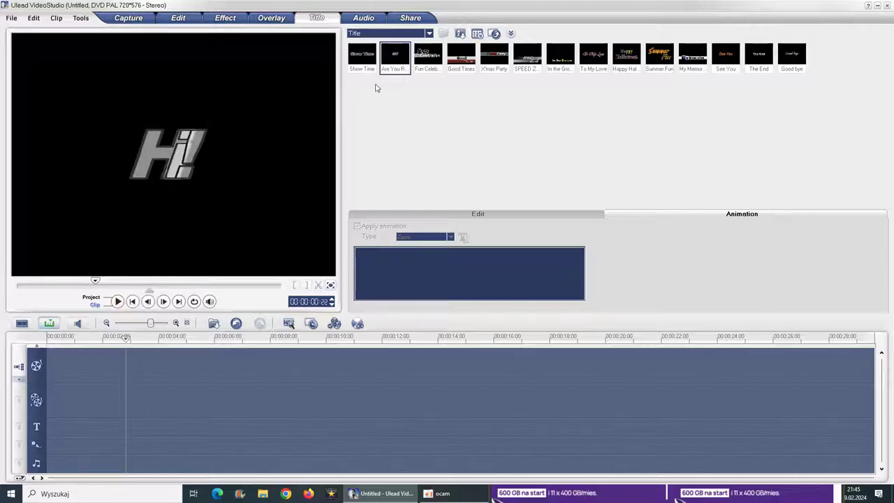
{"action": "left_click", "coordinate": [417, 67]}
{"action": "left_click", "coordinate": [456, 61]}
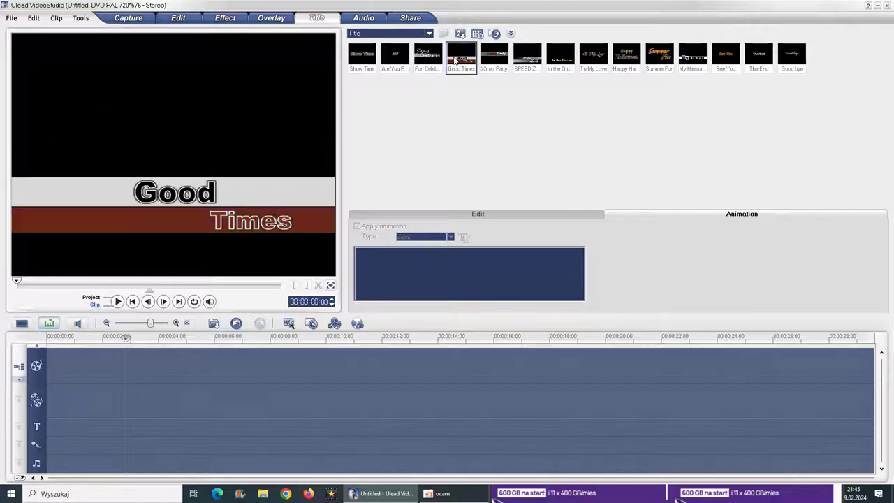
{"action": "left_click", "coordinate": [494, 56]}
{"action": "left_click", "coordinate": [525, 59]}
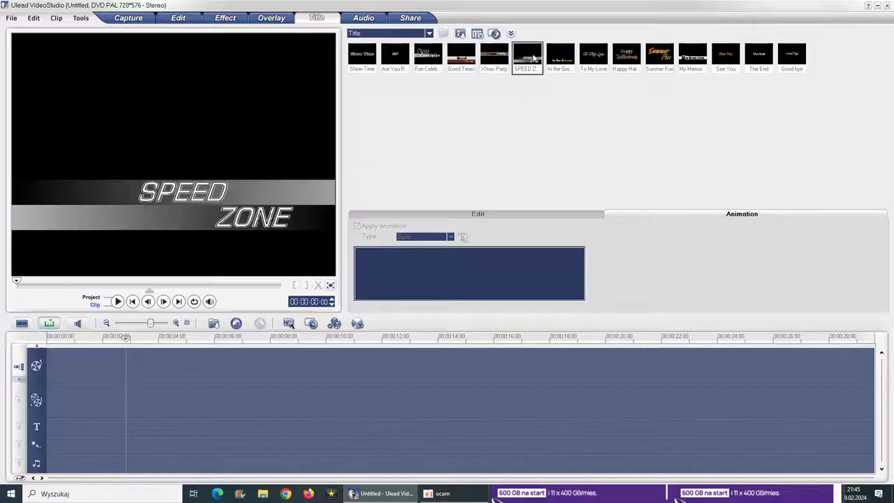
{"action": "left_click", "coordinate": [561, 59]}
{"action": "left_click", "coordinate": [591, 58]}
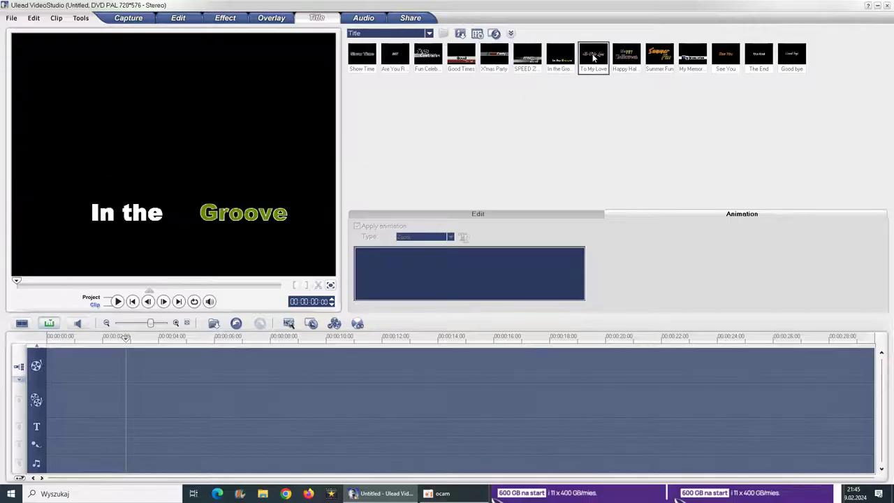
{"action": "left_click", "coordinate": [619, 62]}
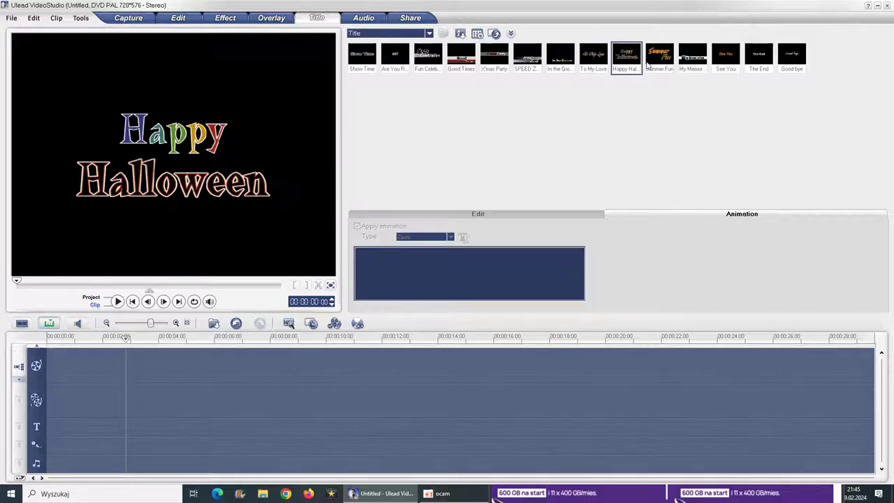
{"action": "left_click", "coordinate": [648, 67]}
{"action": "left_click", "coordinate": [695, 65]}
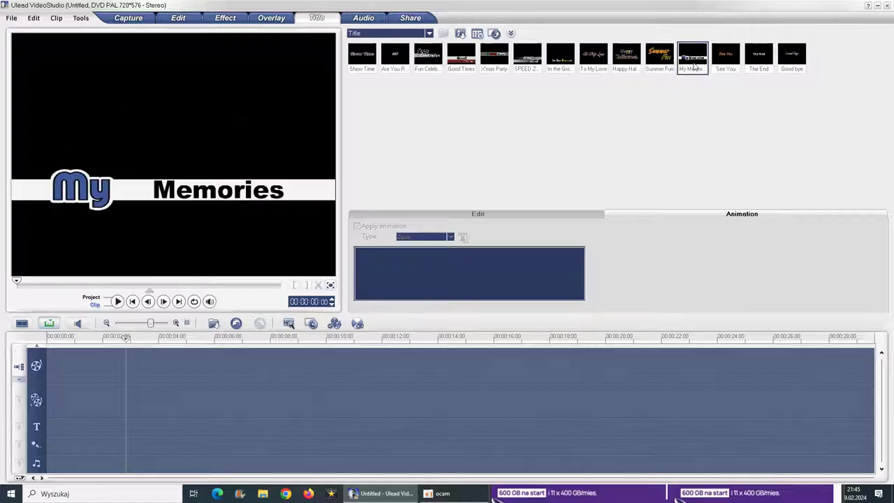
{"action": "left_click", "coordinate": [724, 69]}
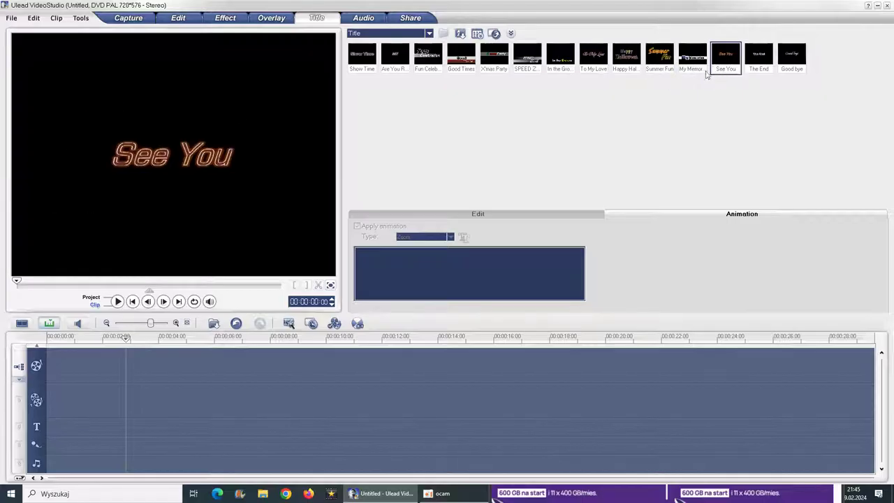
{"action": "left_click", "coordinate": [767, 62]}
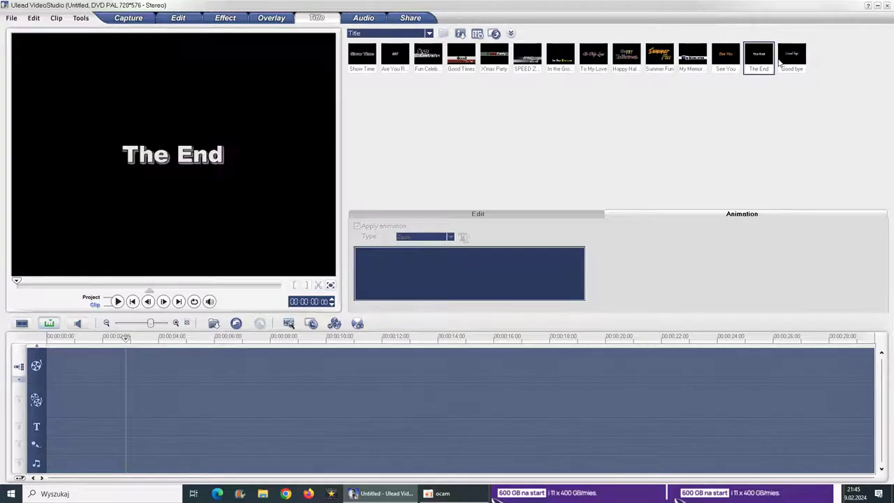
{"action": "left_click", "coordinate": [781, 63]}
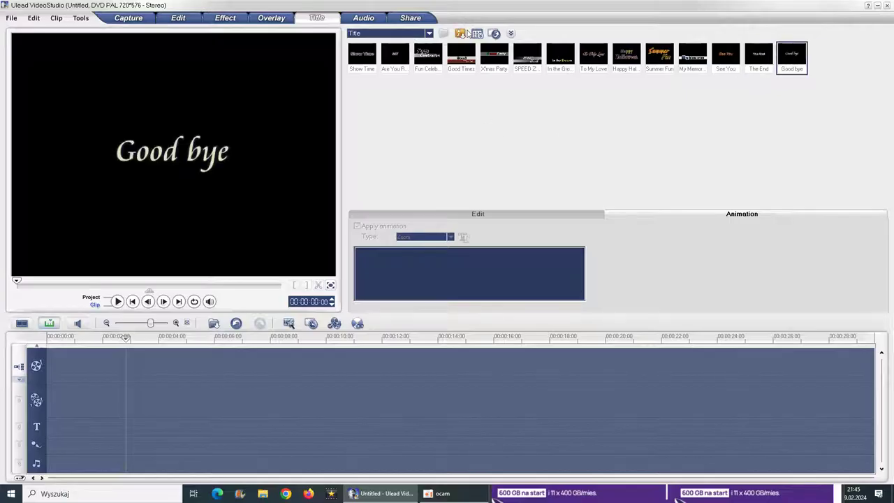
Step: Look through the audio library, the overlay video library and the 3D transition effects
{"action": "left_click", "coordinate": [363, 18]}
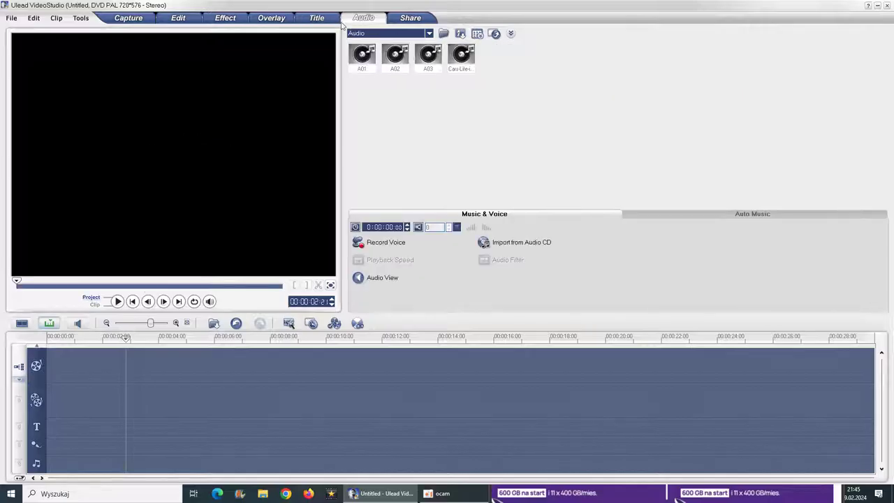
{"action": "left_click", "coordinate": [272, 17]}
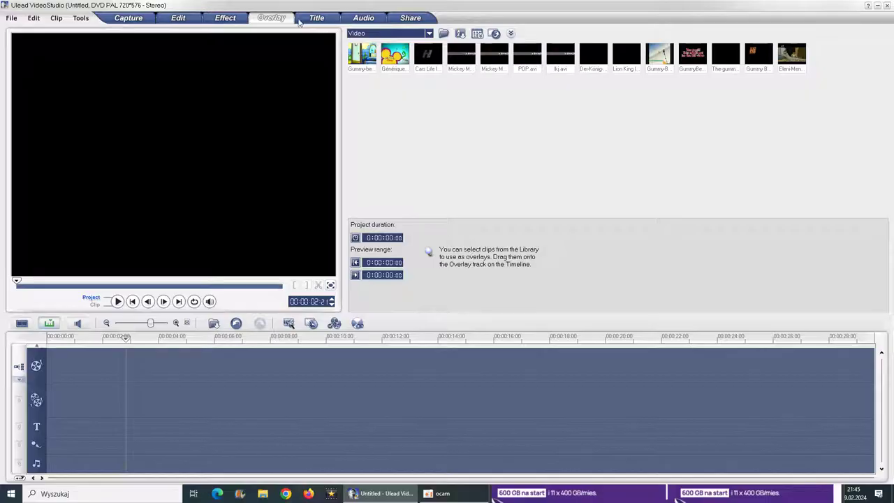
{"action": "left_click", "coordinate": [225, 17]}
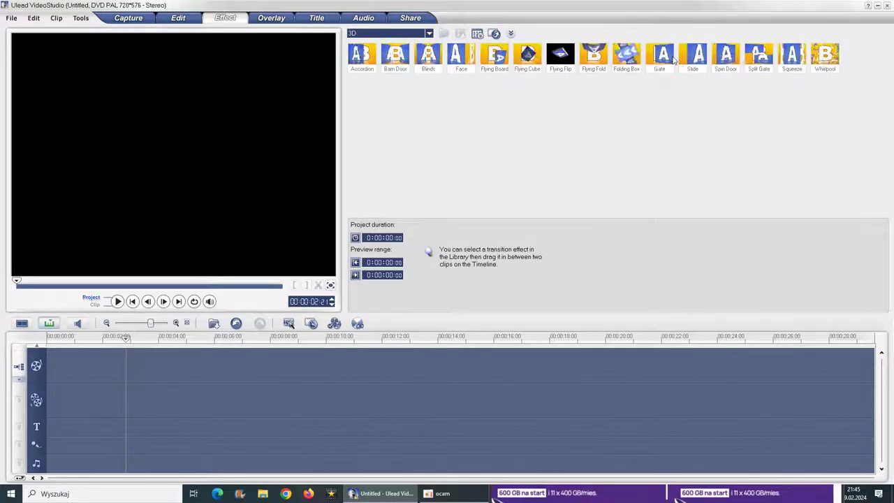
Step: Show the Flash Animation library and the Video Filter library to examine their contents
{"action": "left_click", "coordinate": [429, 34]}
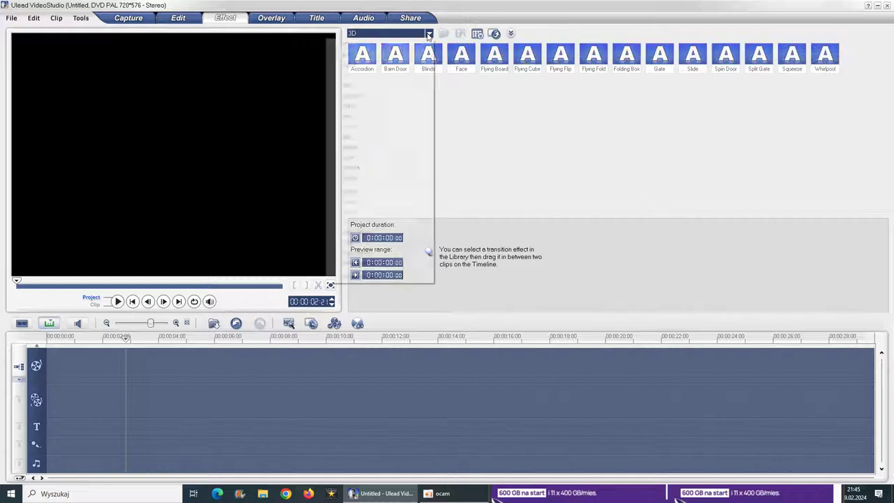
{"action": "left_click", "coordinate": [382, 265]}
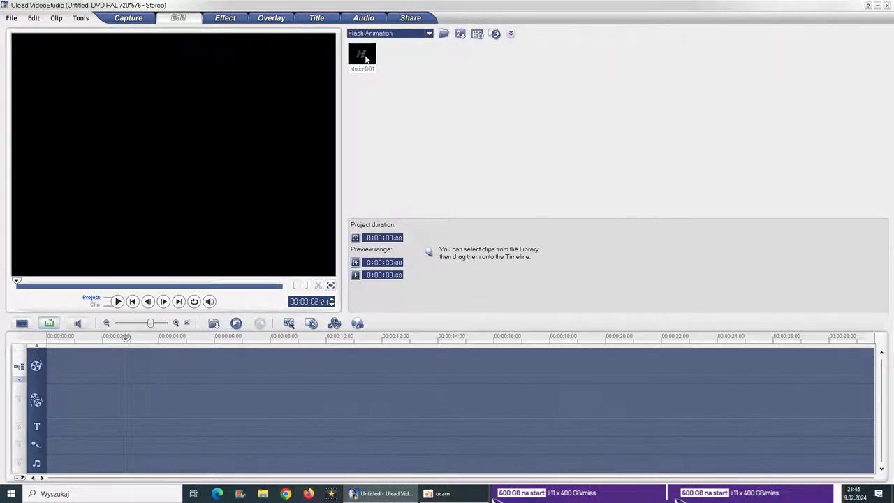
{"action": "left_click", "coordinate": [424, 34]}
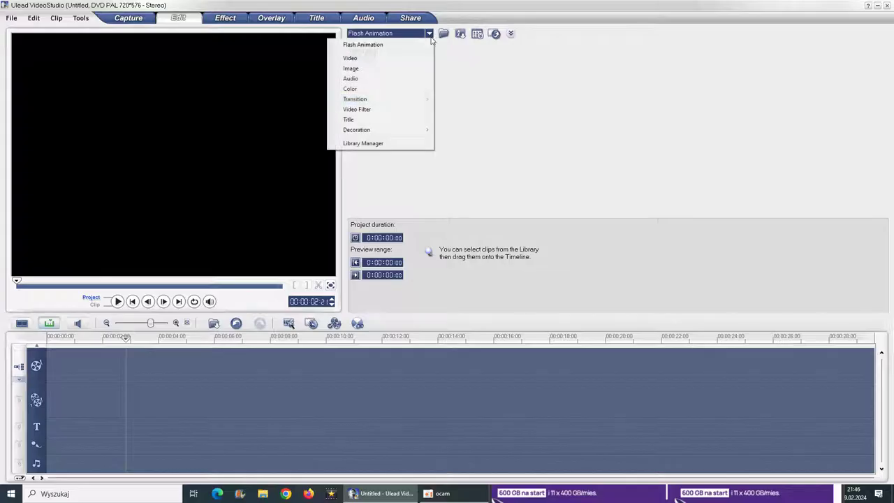
{"action": "left_click", "coordinate": [370, 110]}
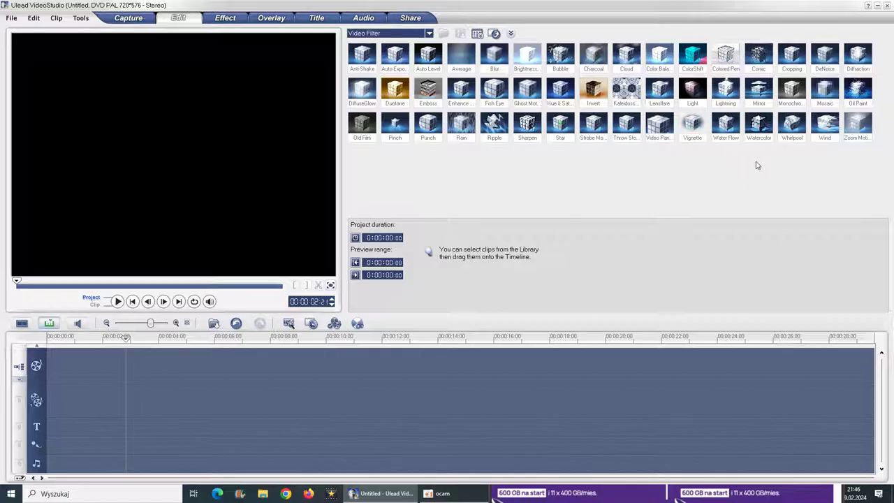
{"action": "left_click", "coordinate": [447, 494]}
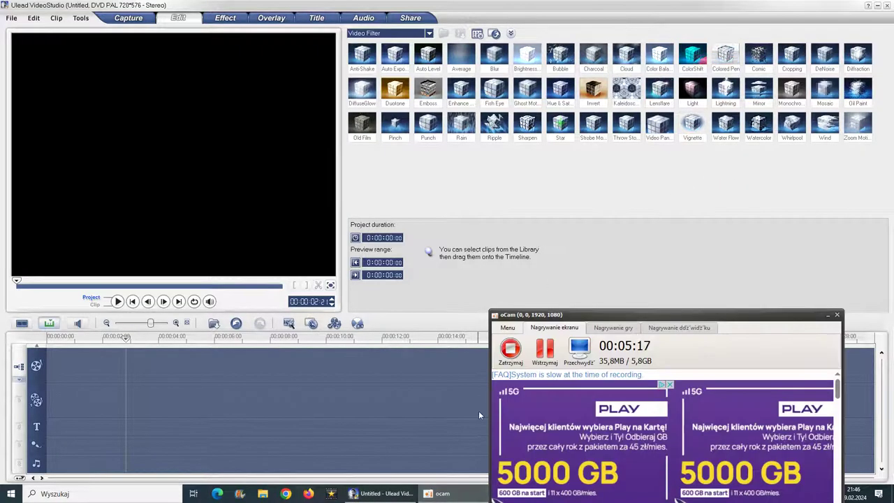